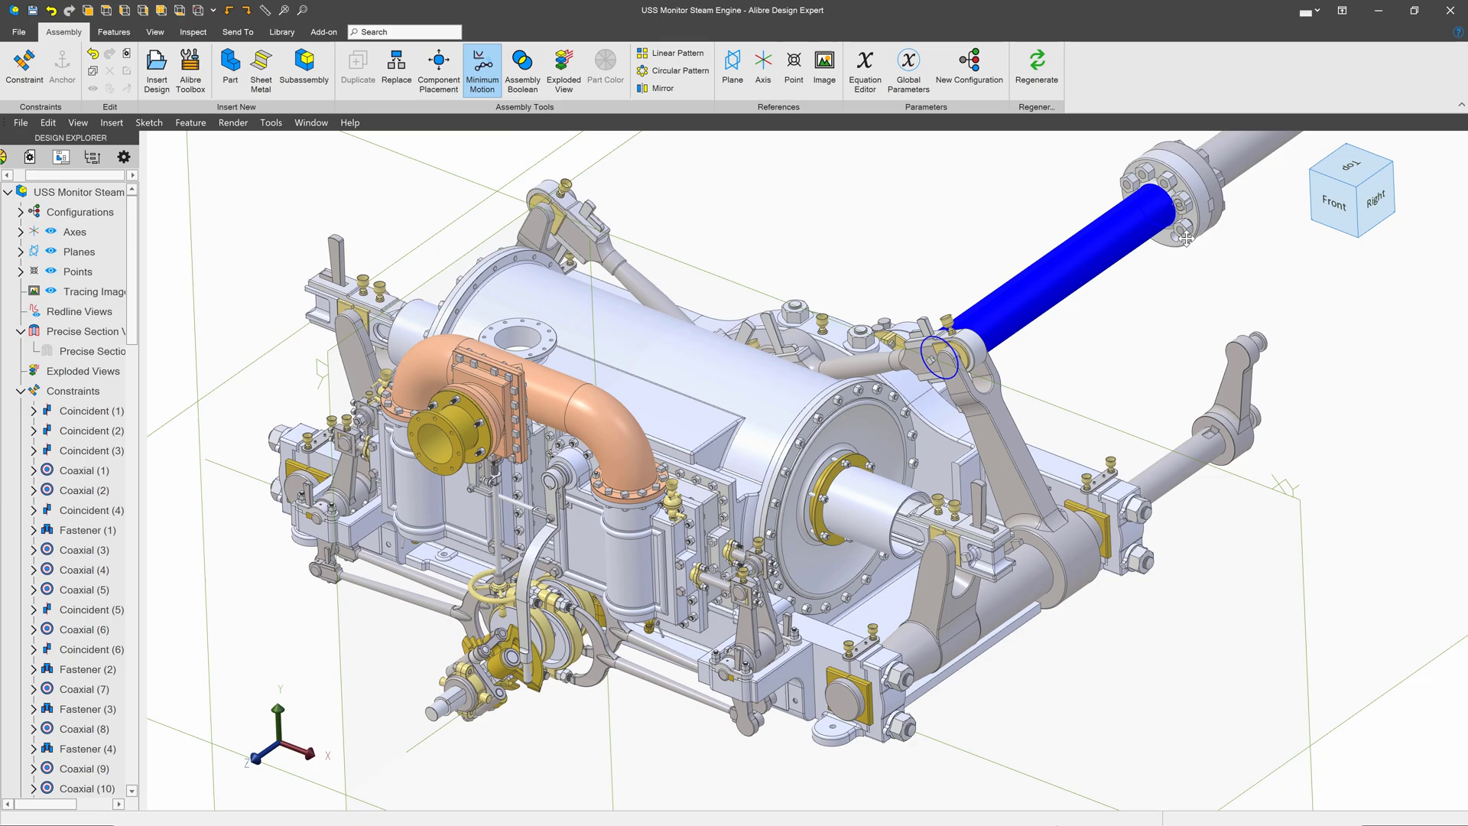
# Swing the crank and connecting rod to a new position, then pan the plate part into view
pyautogui.moveTo(1184, 237); pyautogui.dragTo(965, 369)
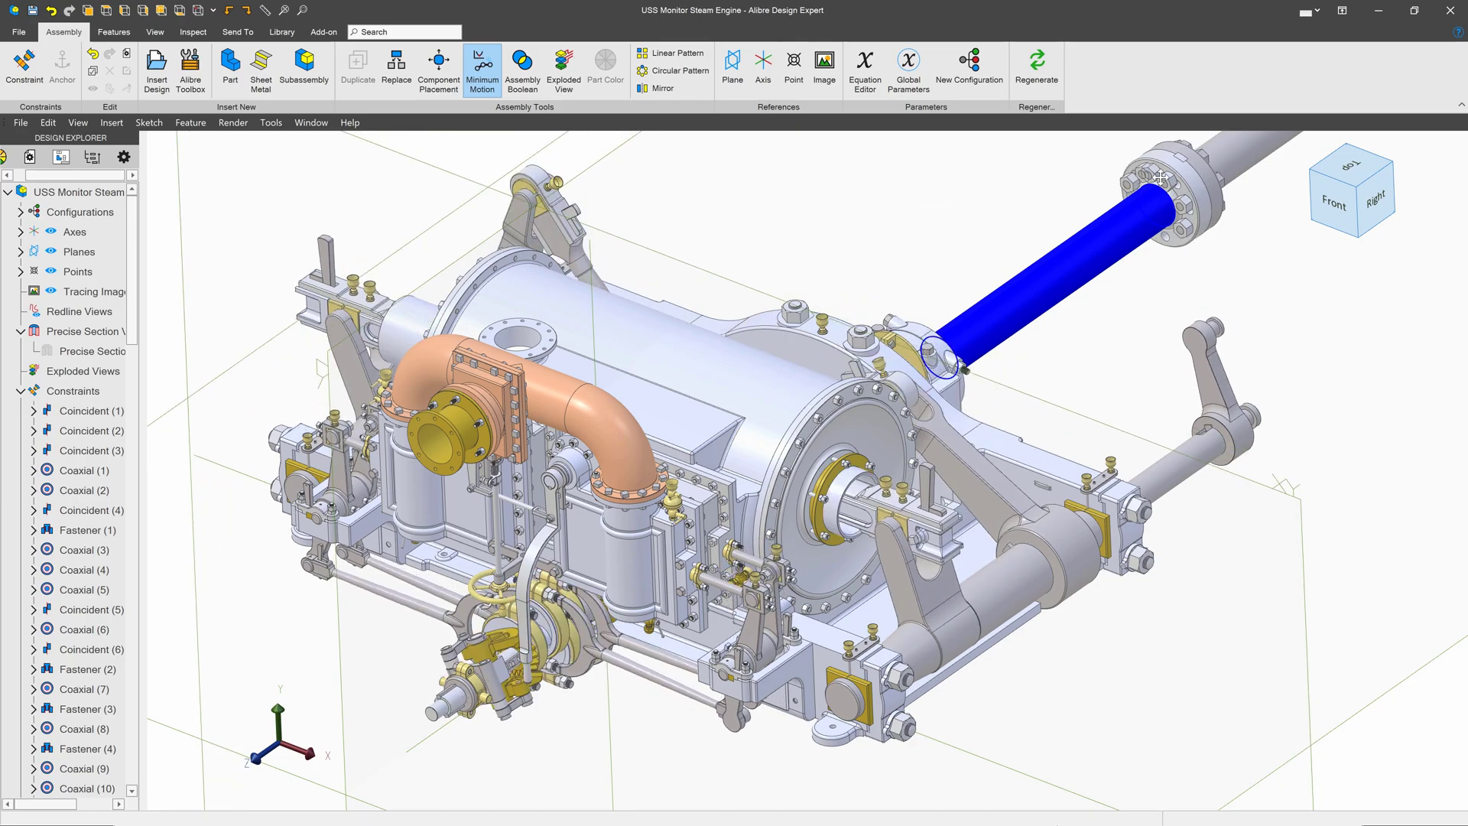
pyautogui.moveTo(965, 369); pyautogui.dragTo(992, 350)
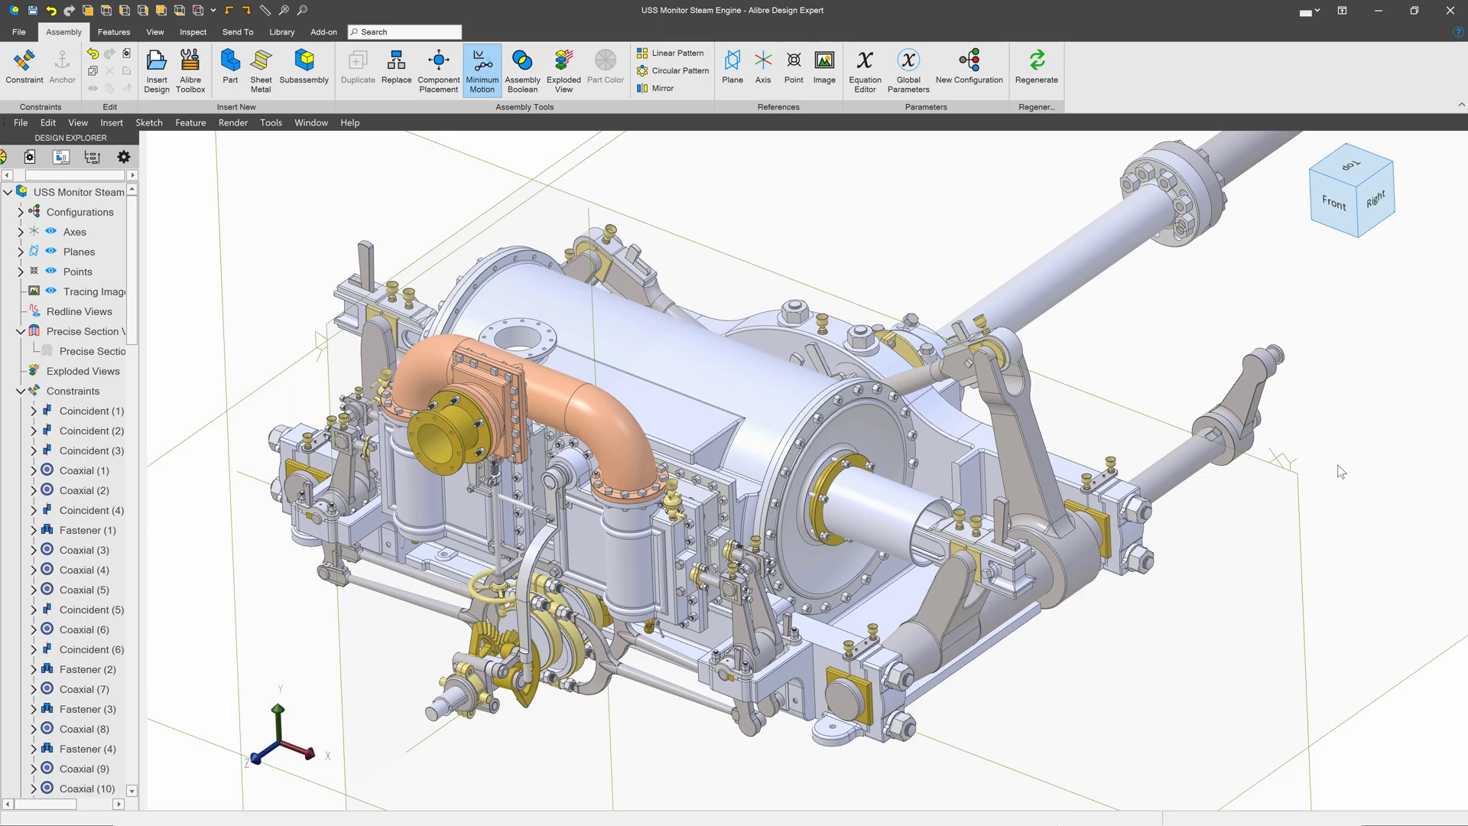
pyautogui.moveTo(1360, 608); pyautogui.dragTo(809, 294, button='middle')
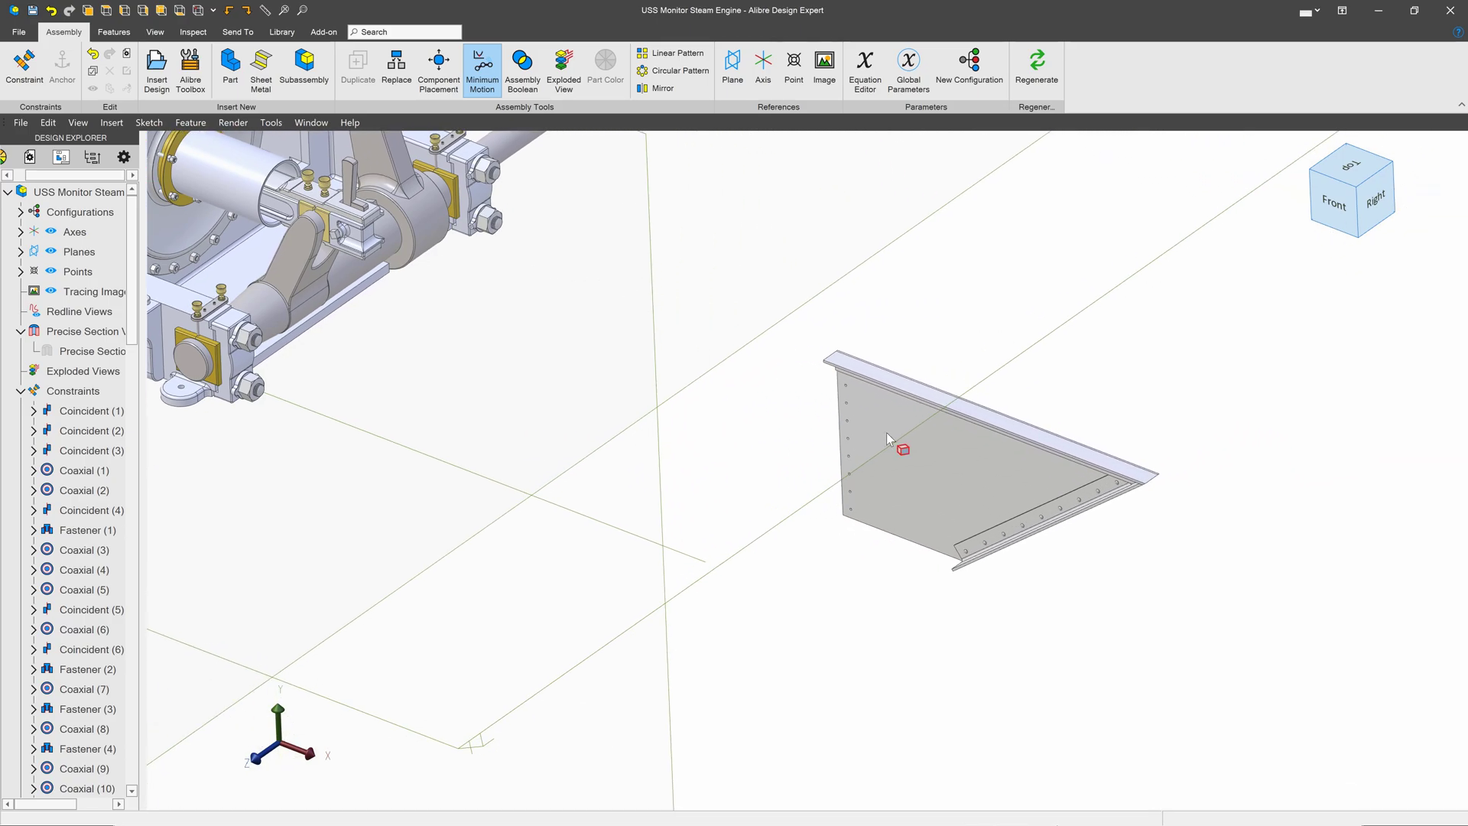
pyautogui.click(974, 472)
pyautogui.rightClick(977, 473)
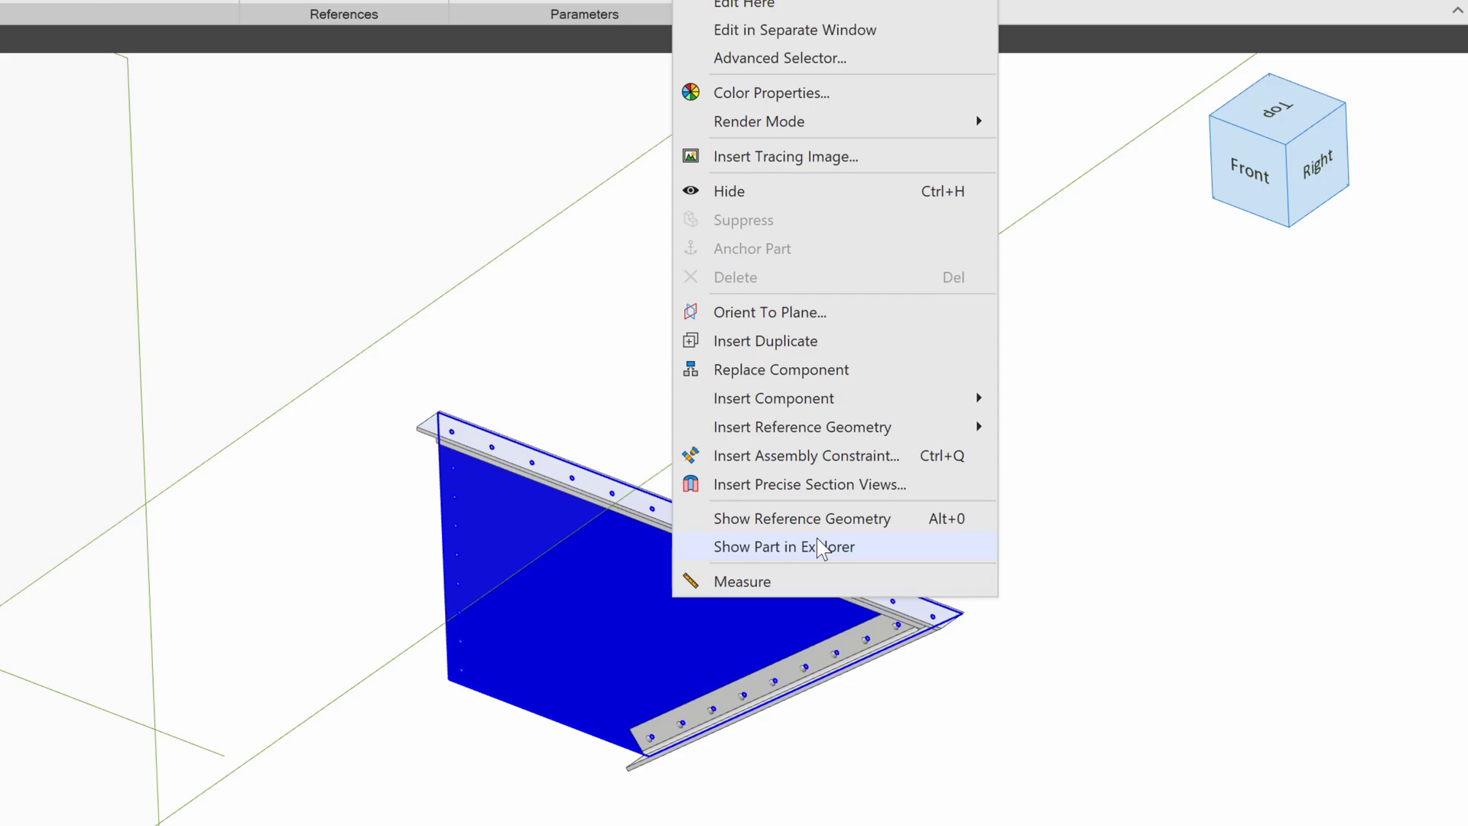
pyautogui.click(779, 526)
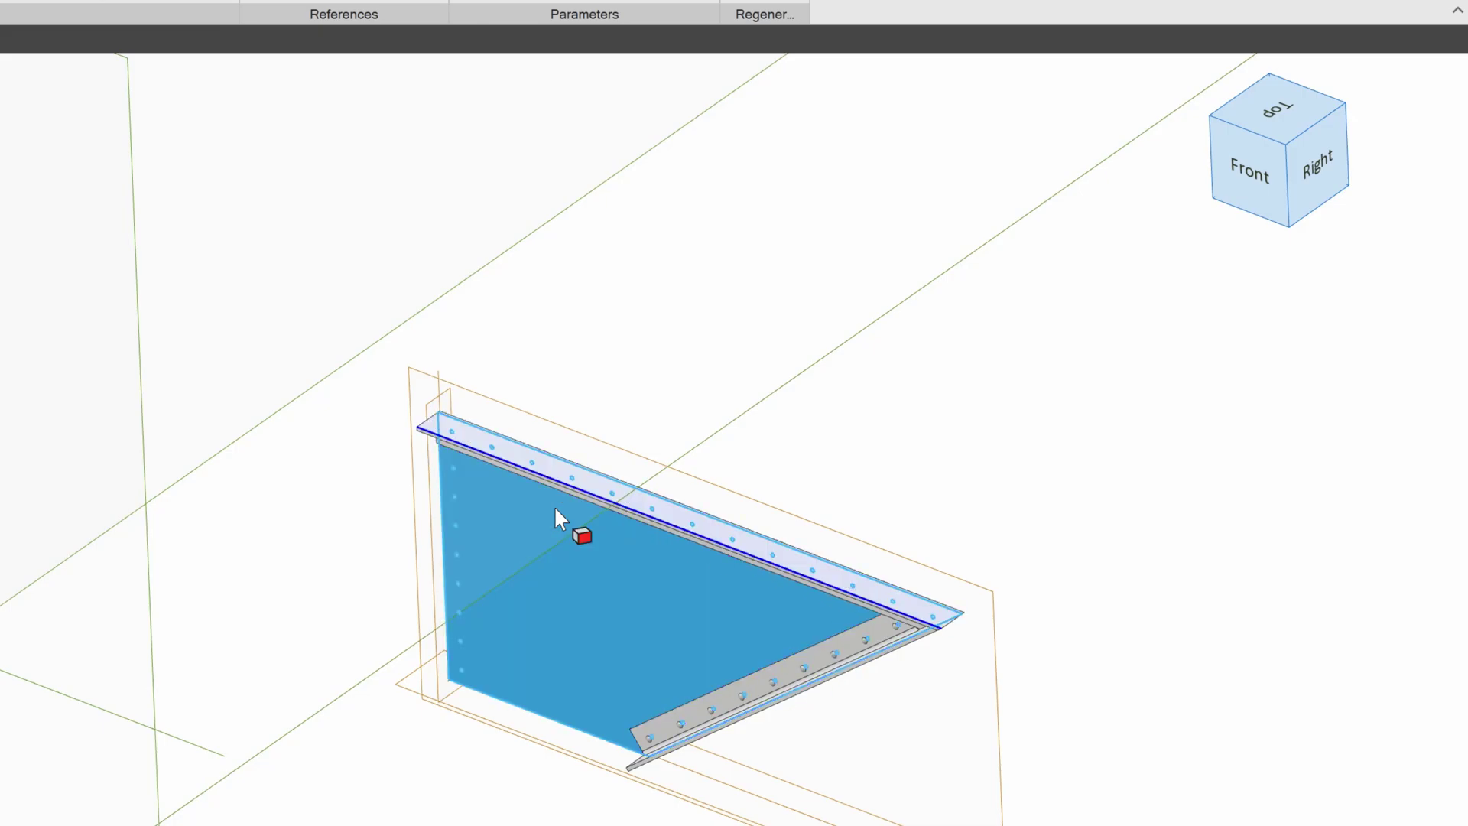
pyautogui.click(1103, 718)
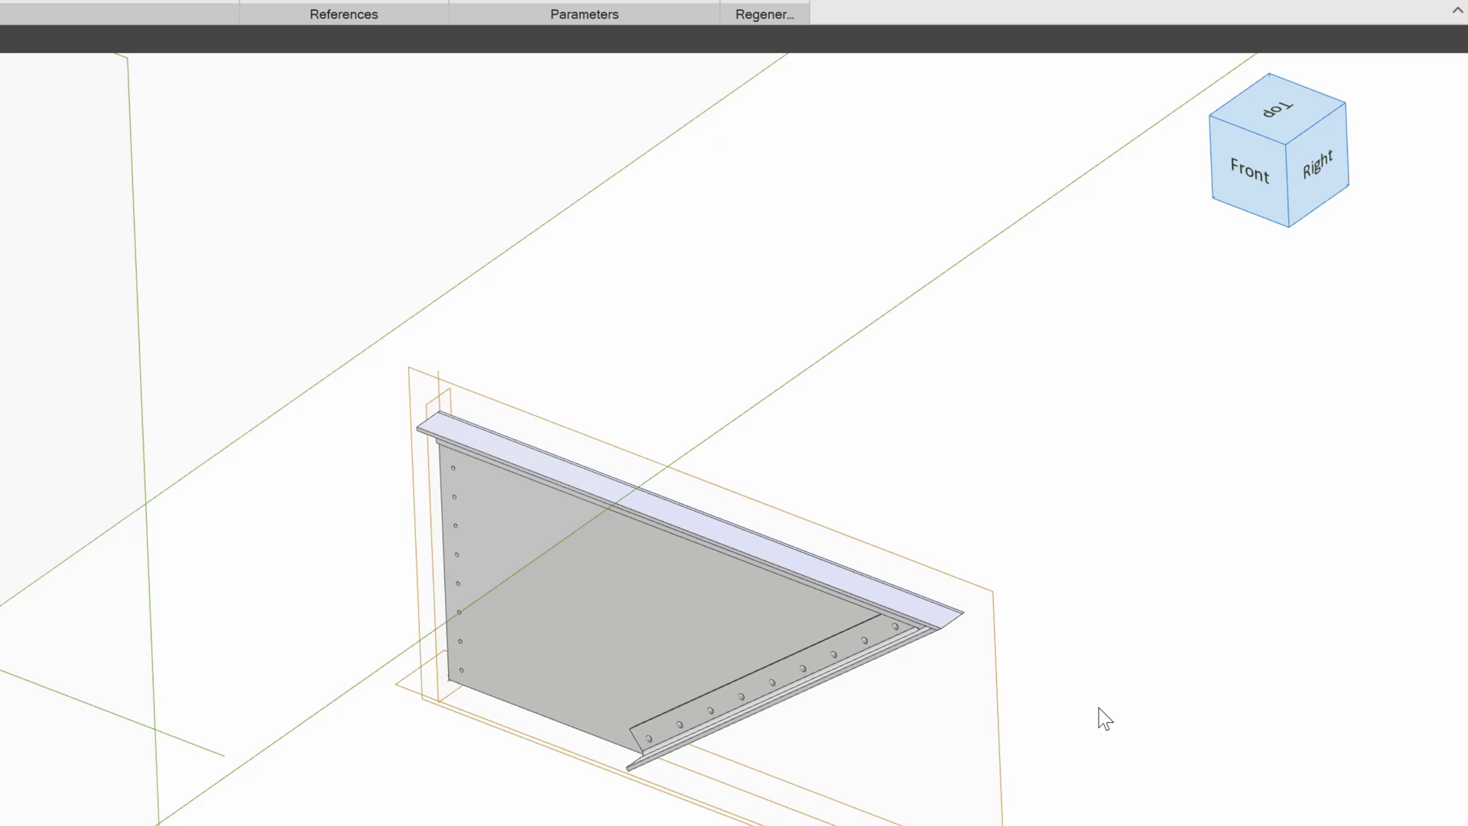
pyautogui.rightClick(558, 632)
pyautogui.click(688, 554)
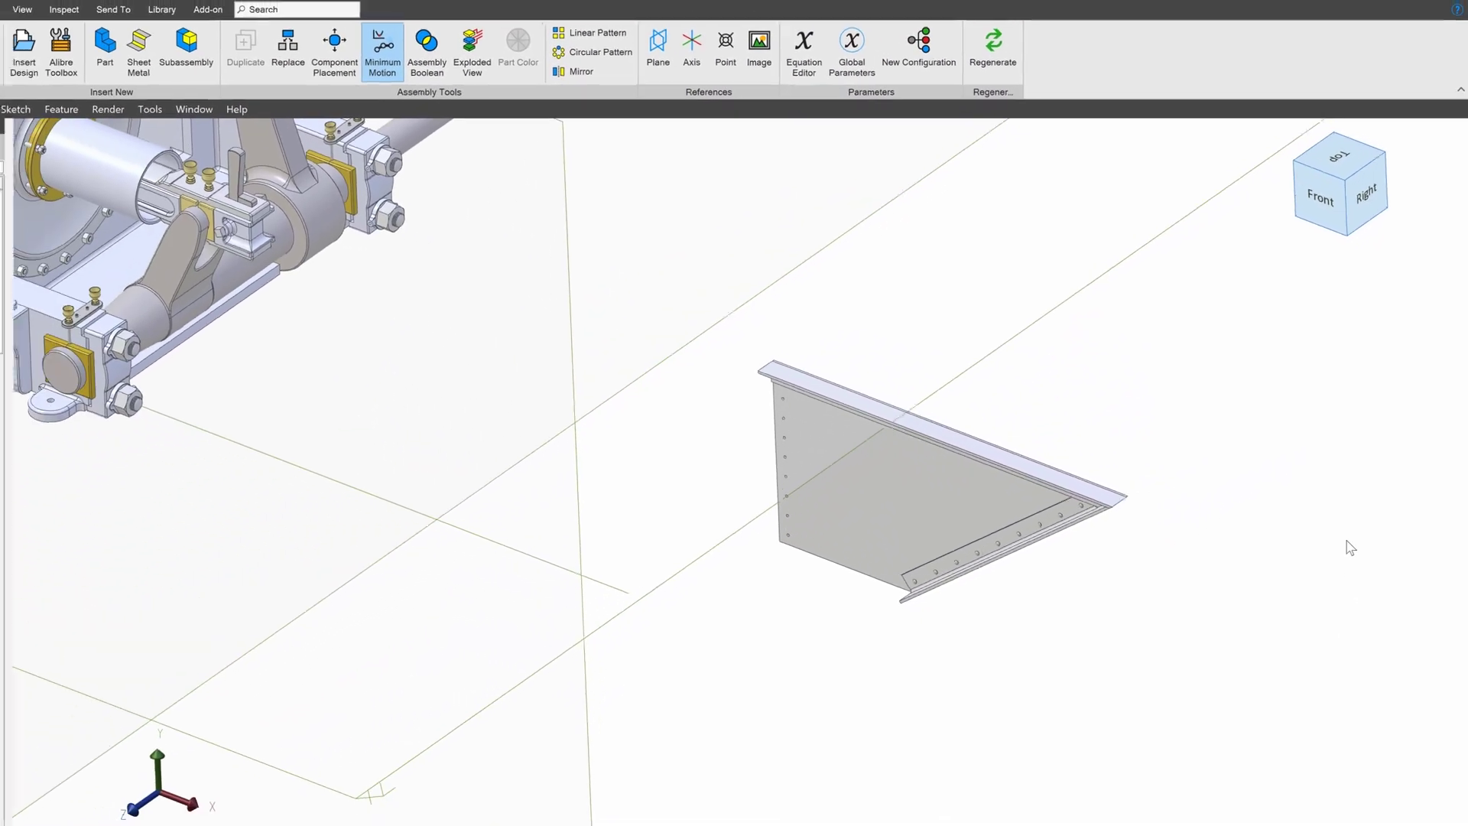
# In System Options, assign Ctrl+K to Assembly Editor > View > Show Reference Geometry, then confirm
pyautogui.click(125, 157)
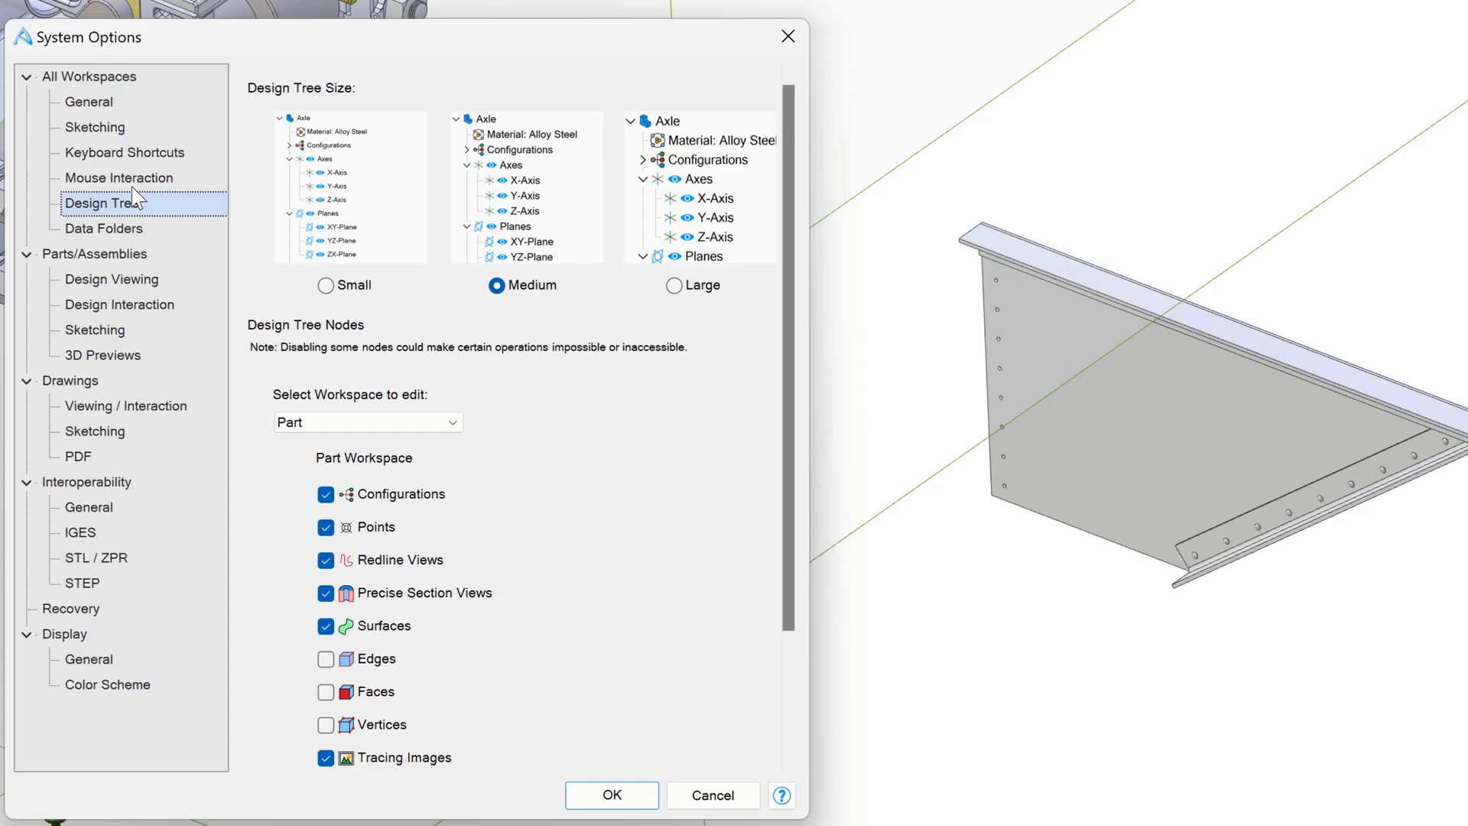
pyautogui.click(139, 153)
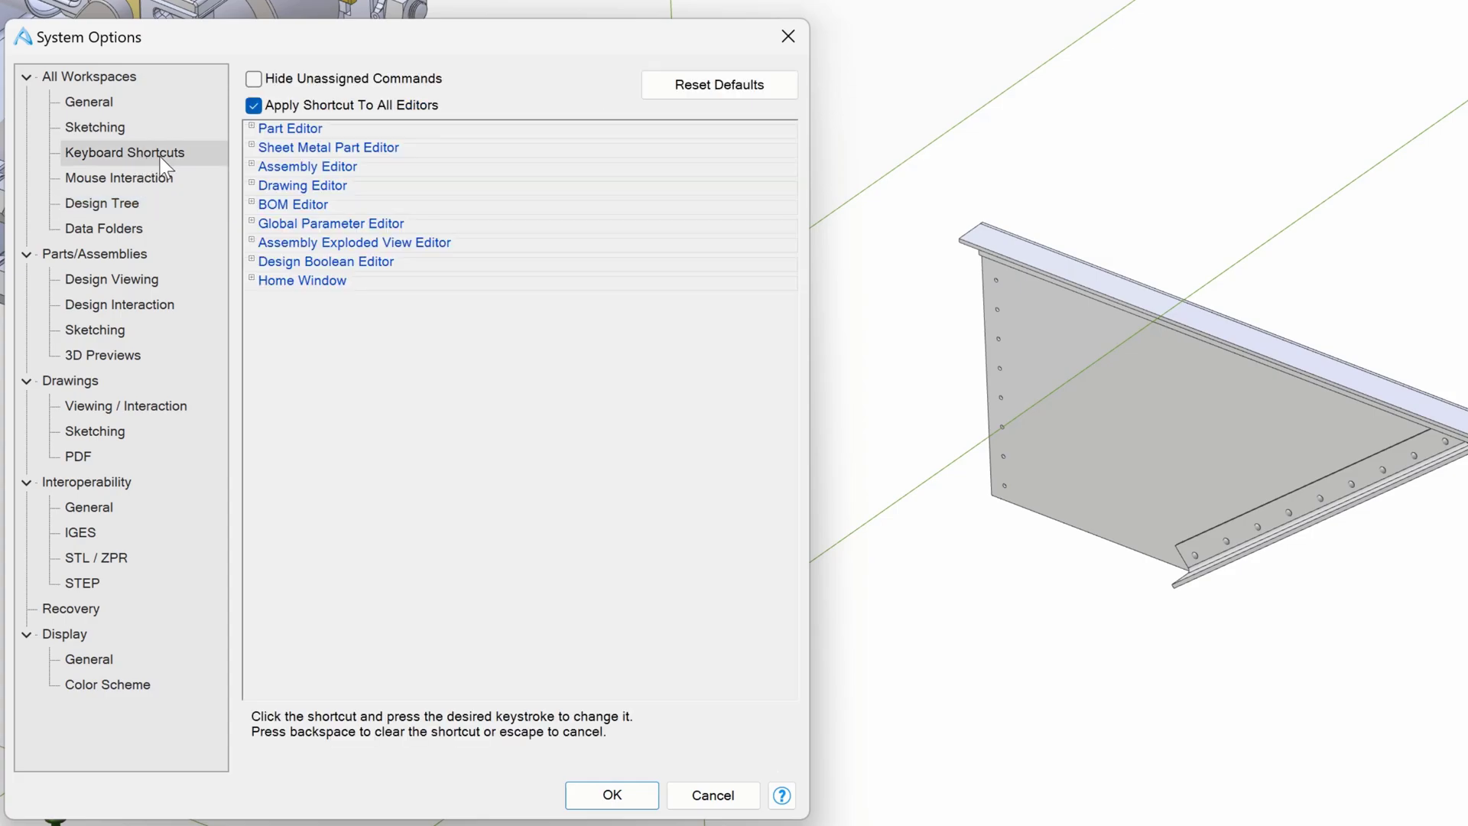
pyautogui.click(251, 165)
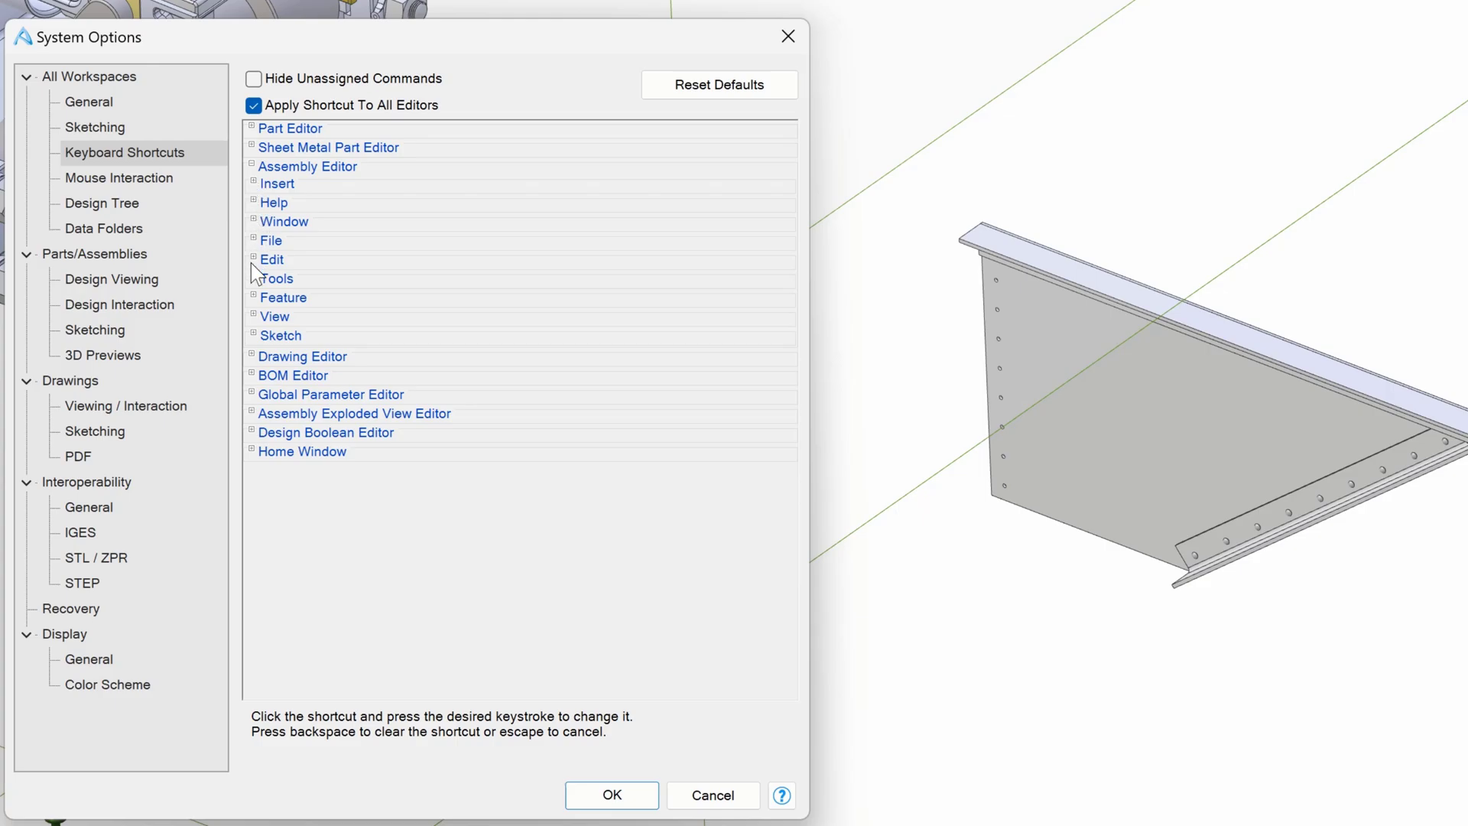
pyautogui.click(254, 318)
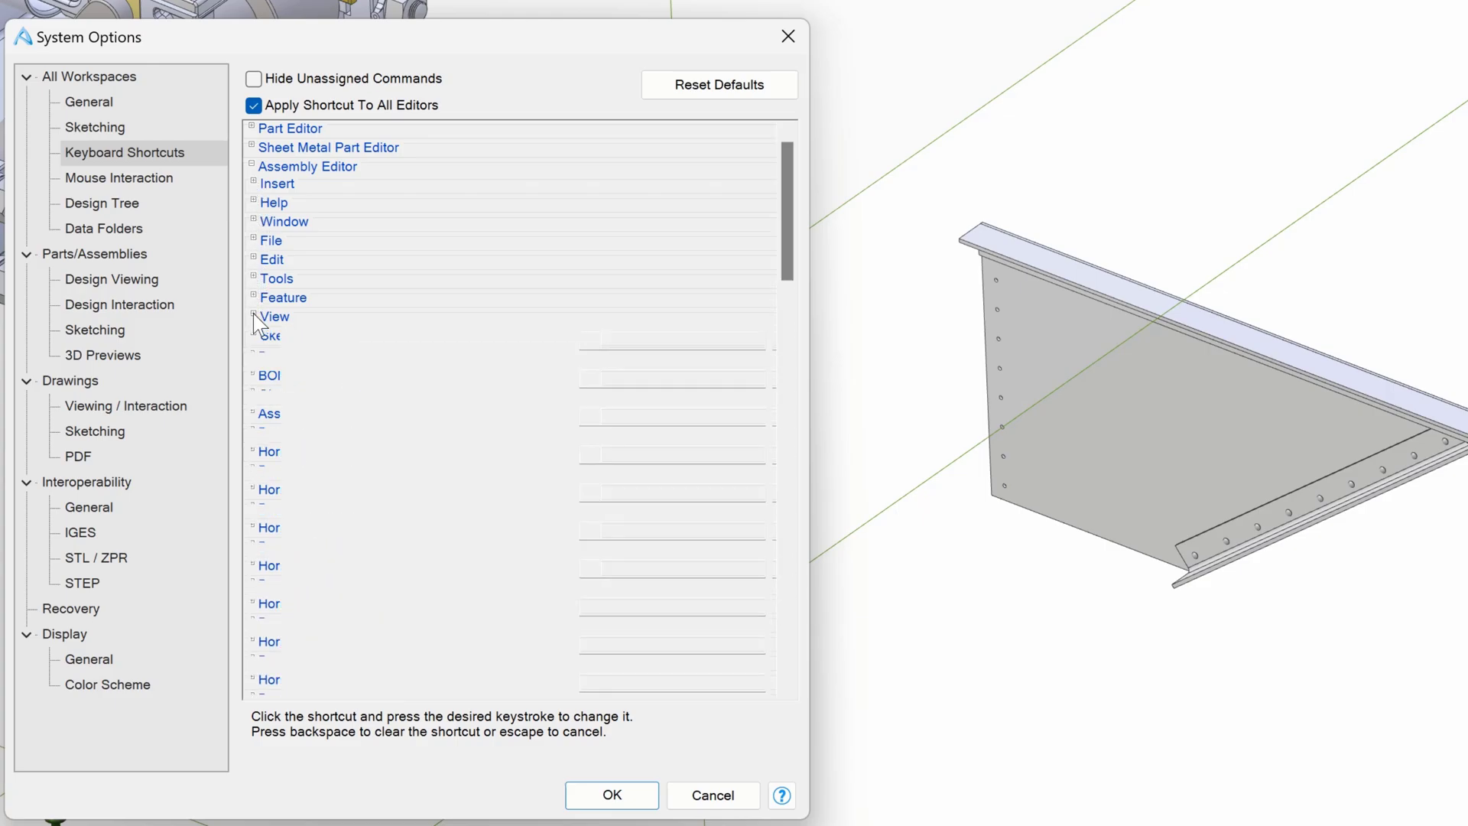
pyautogui.scroll(-3, 284, 397)
pyautogui.scroll(-1, 283, 396)
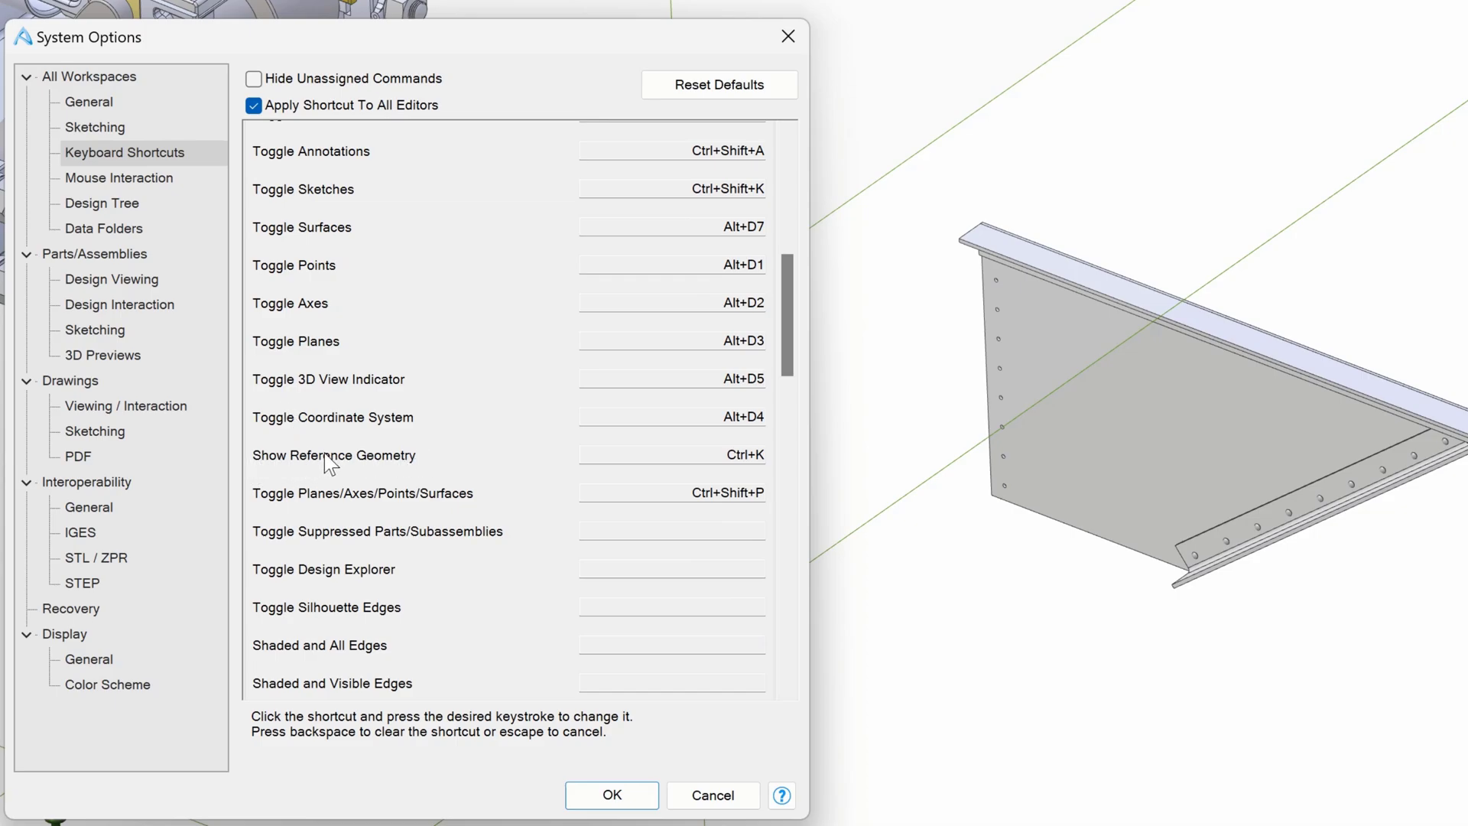
pyautogui.click(694, 457)
pyautogui.hotkey('ctrl', 'k')
pyautogui.click(617, 793)
# Select the plate, toggle its reference geometry three times with Ctrl+K, then deselect it
pyautogui.click(692, 416)
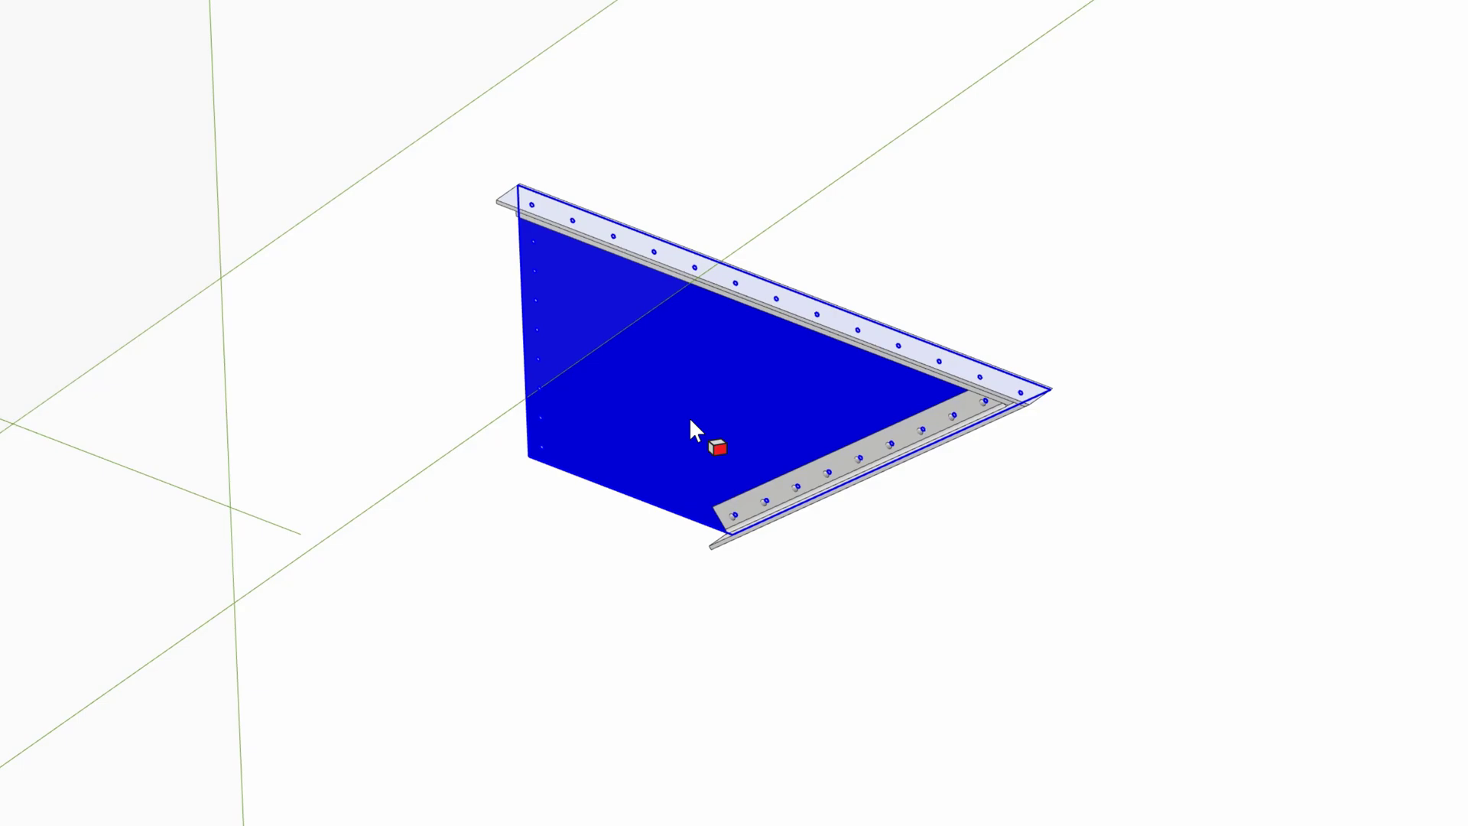
pyautogui.hotkey('ctrl', 'k')
pyautogui.hotkey('ctrl', 'k')
pyautogui.hotkey('ctrl', 'k')
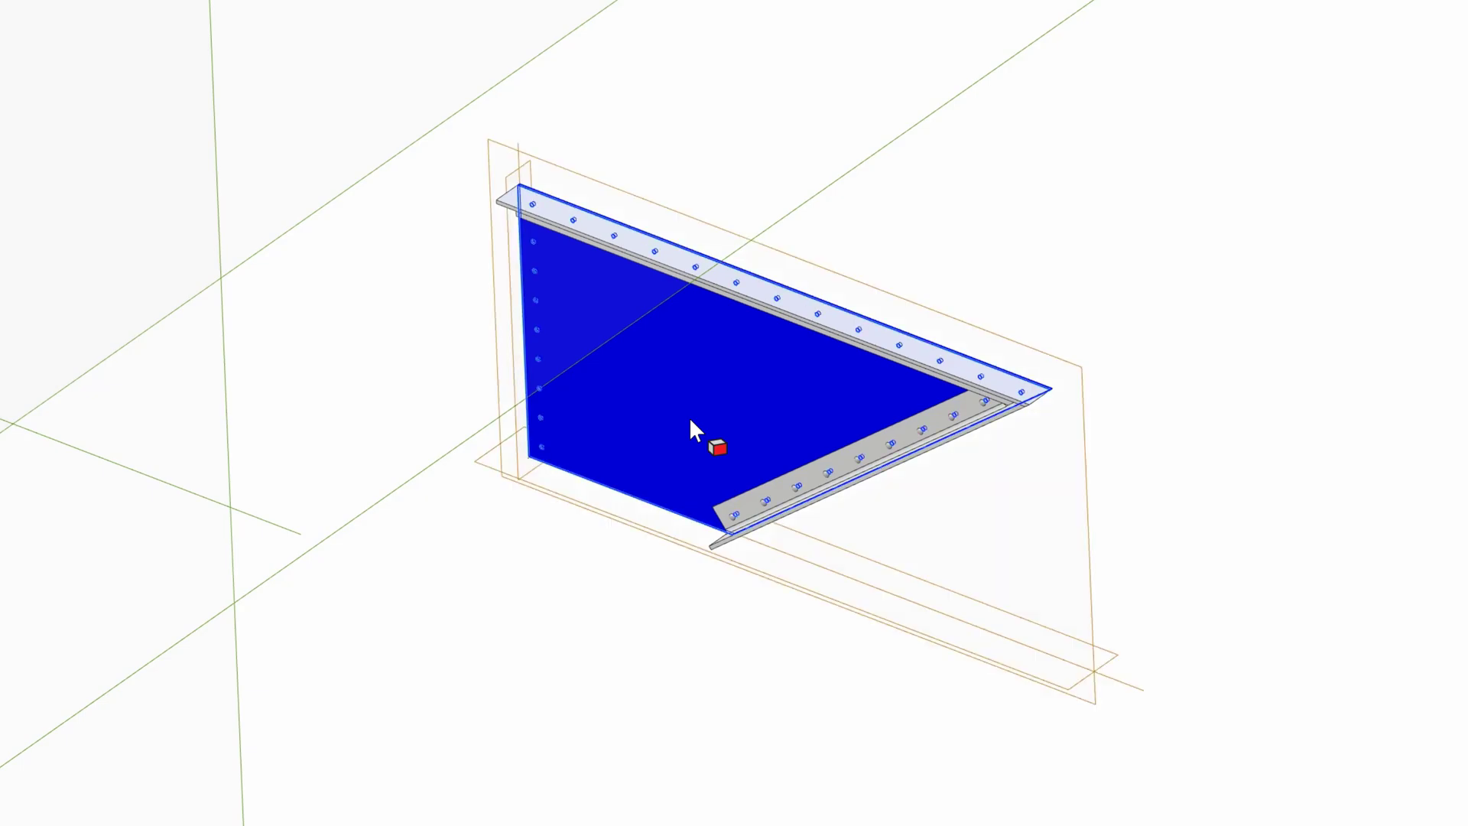
pyautogui.hotkey('ctrl', 'k')
pyautogui.hotkey('ctrl', 'k')
pyautogui.hotkey('ctrl', 'k')
pyautogui.hotkey('ctrl', 'k')
pyautogui.hotkey('ctrl', 'k')
pyautogui.click(695, 620)
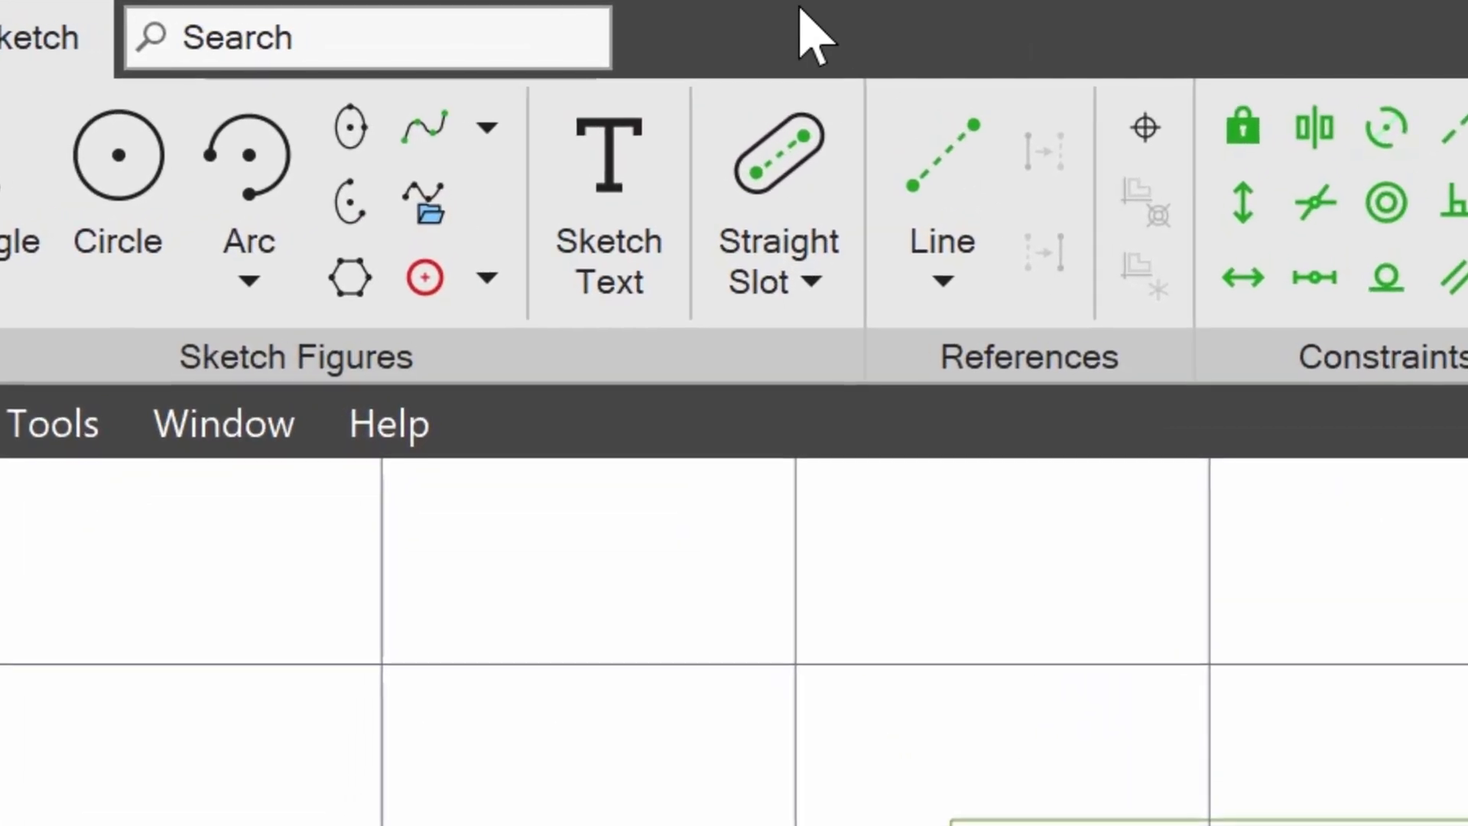
# Draw a straight slot starting at the origin, with its length and width set toward the left
pyautogui.click(748, 189)
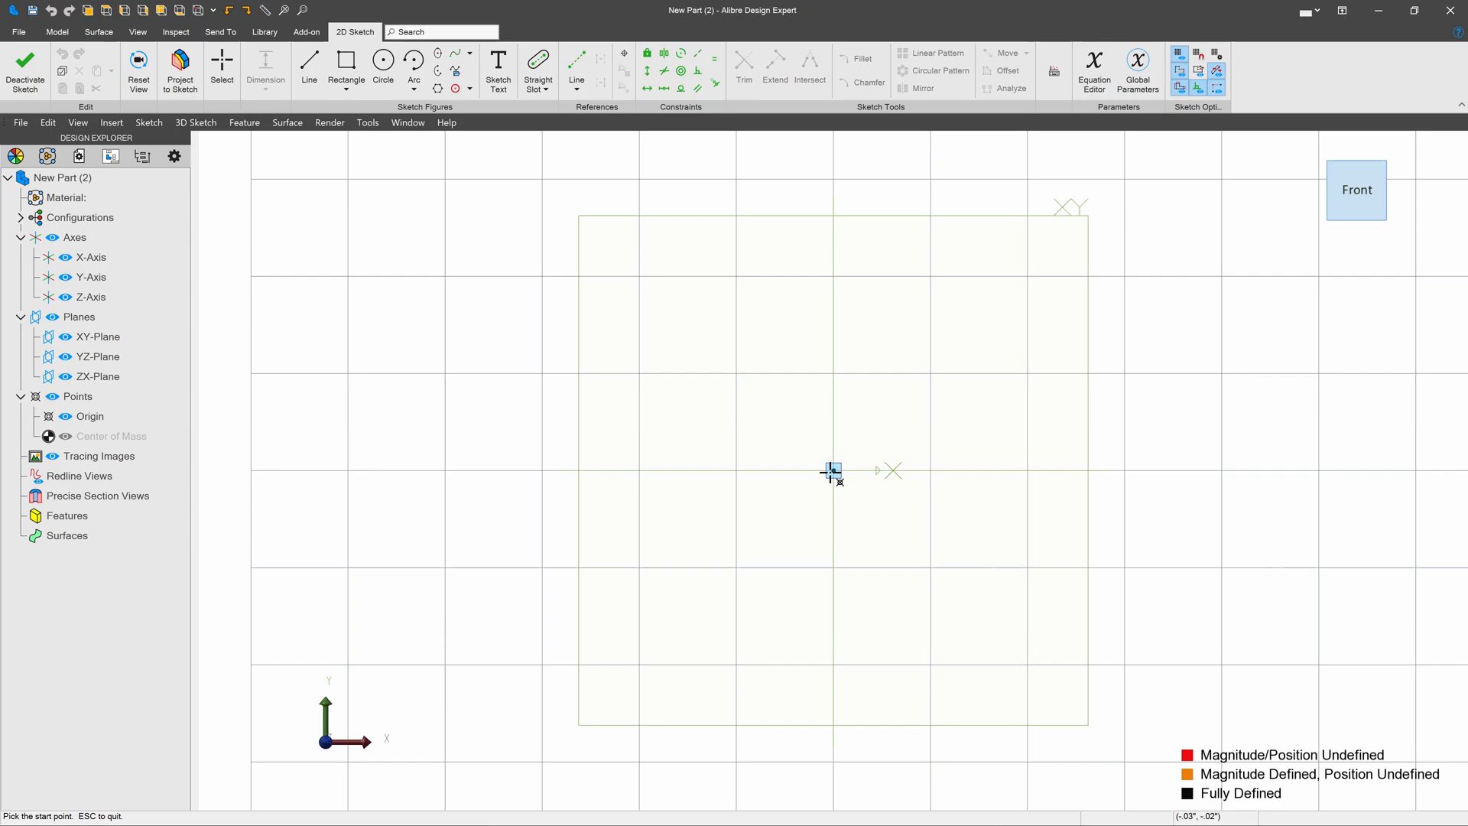
pyautogui.click(832, 471)
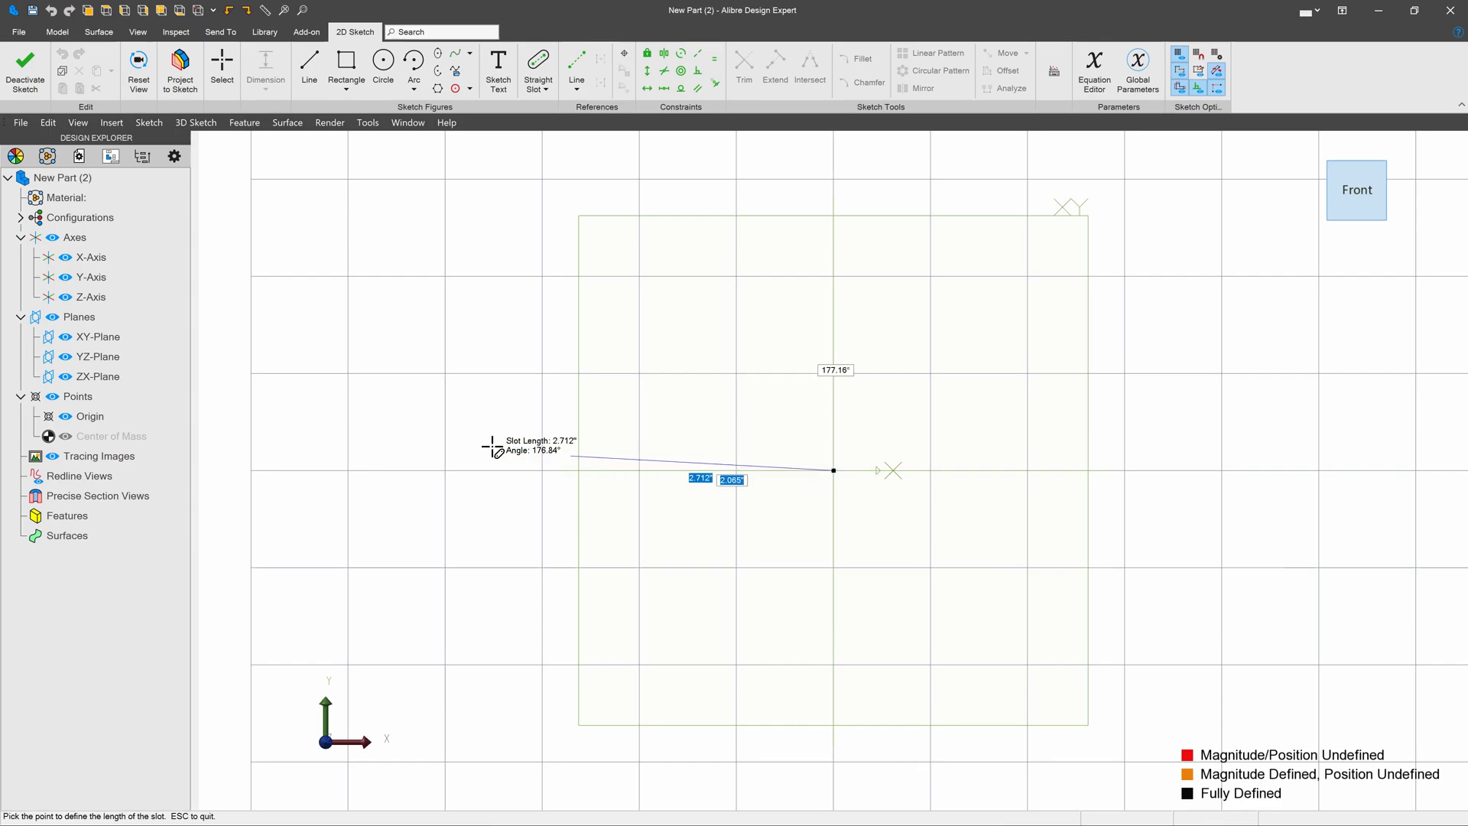
pyautogui.click(399, 442)
pyautogui.click(435, 421)
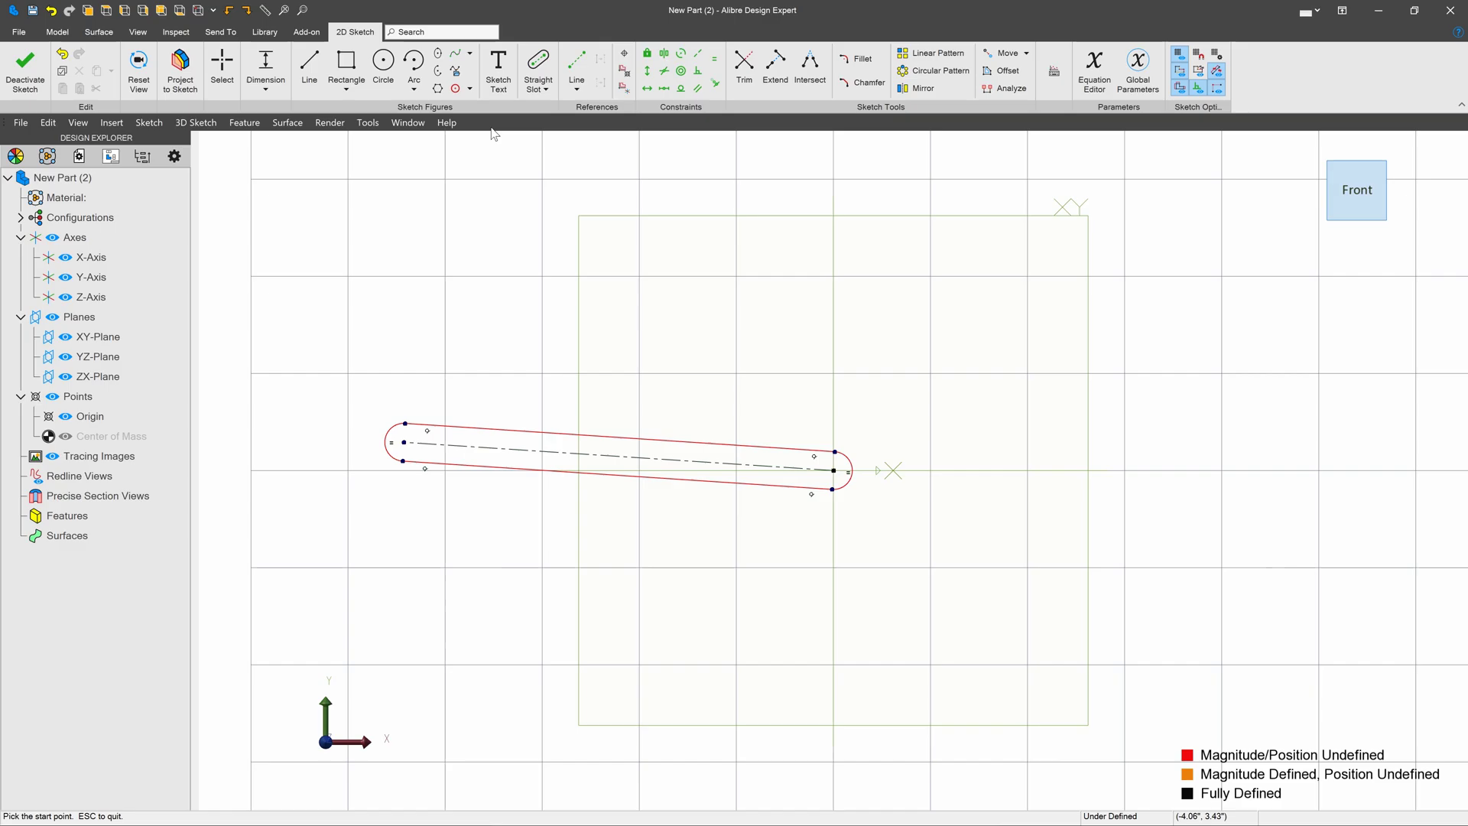
pyautogui.click(541, 89)
# Draw a center-start-end circular slot centered on the straight slot's end point
pyautogui.click(596, 125)
pyautogui.click(833, 470)
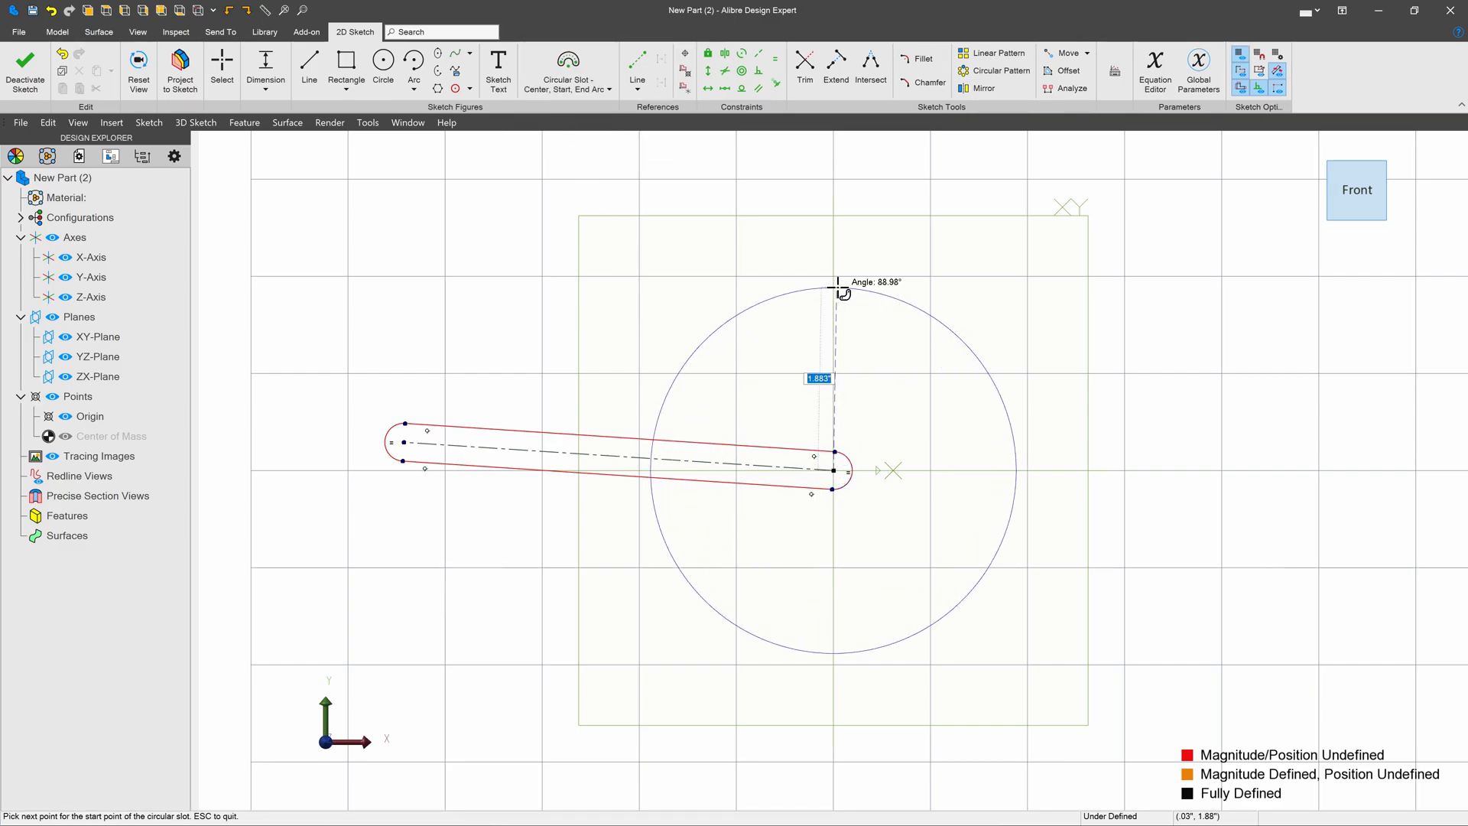
pyautogui.click(834, 288)
pyautogui.click(1051, 557)
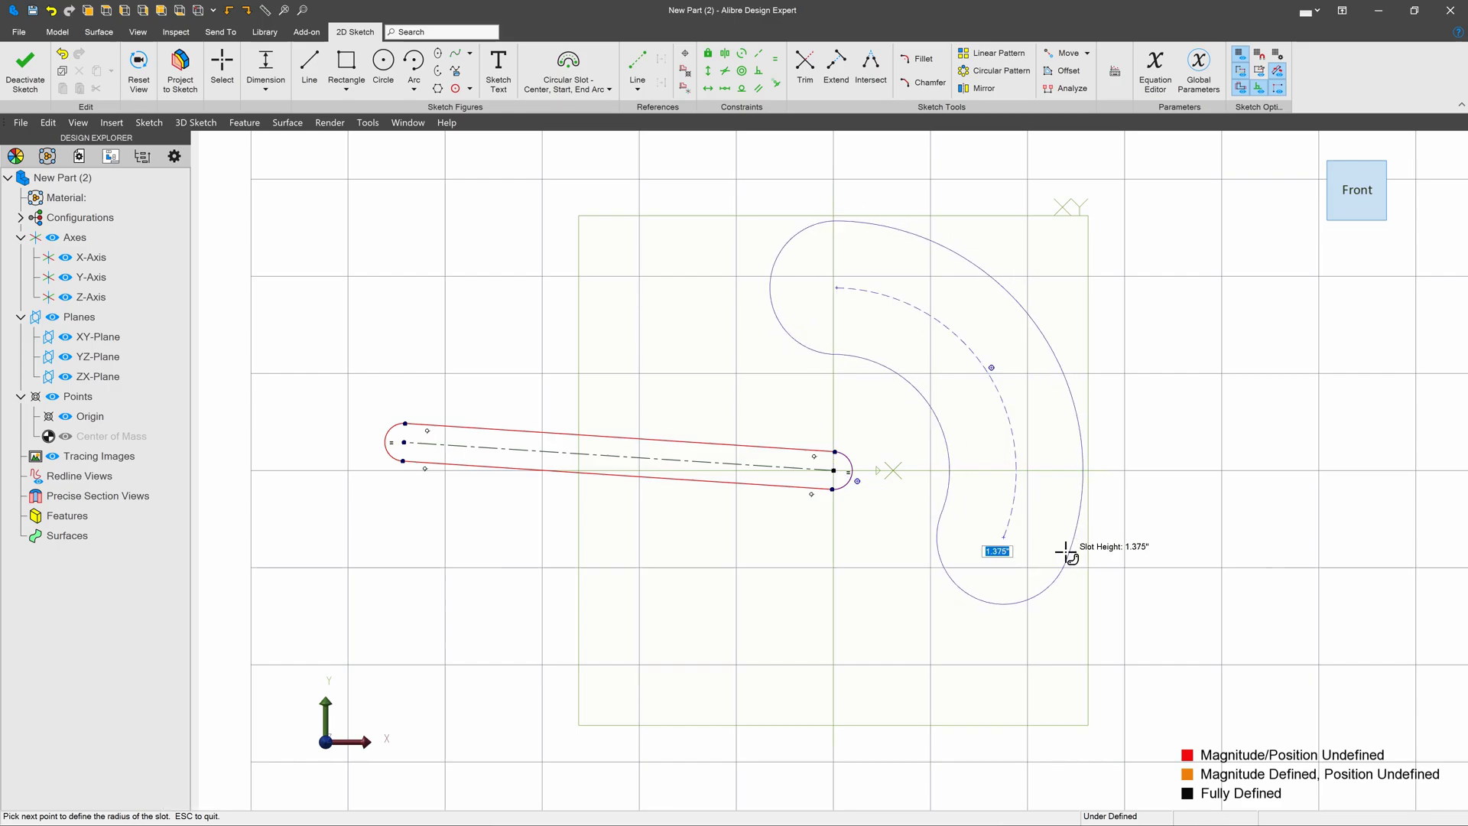
pyautogui.click(1036, 552)
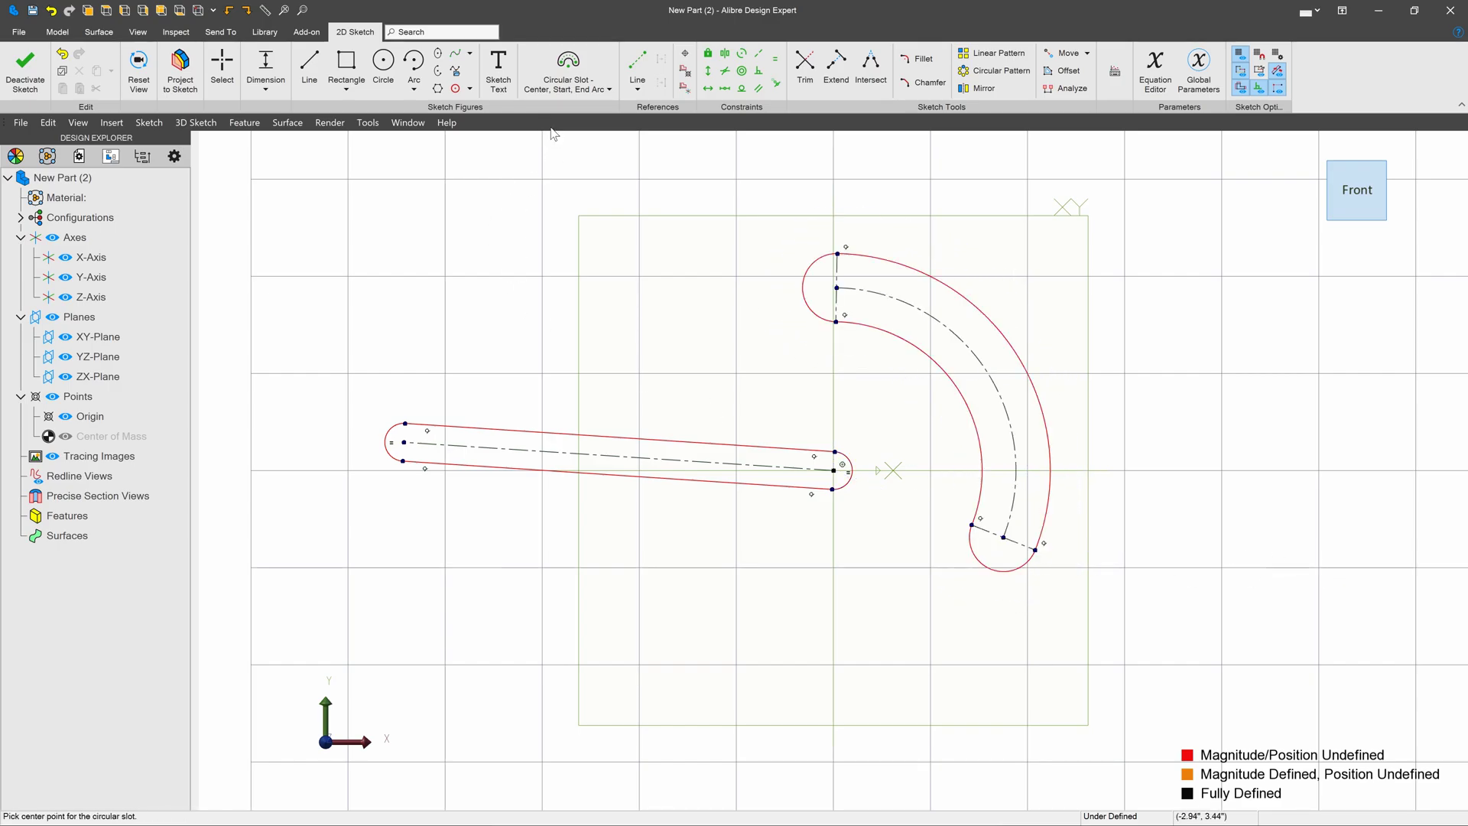
# Draw a second circular slot with the Three Point Arc method
pyautogui.click(564, 92)
pyautogui.click(570, 143)
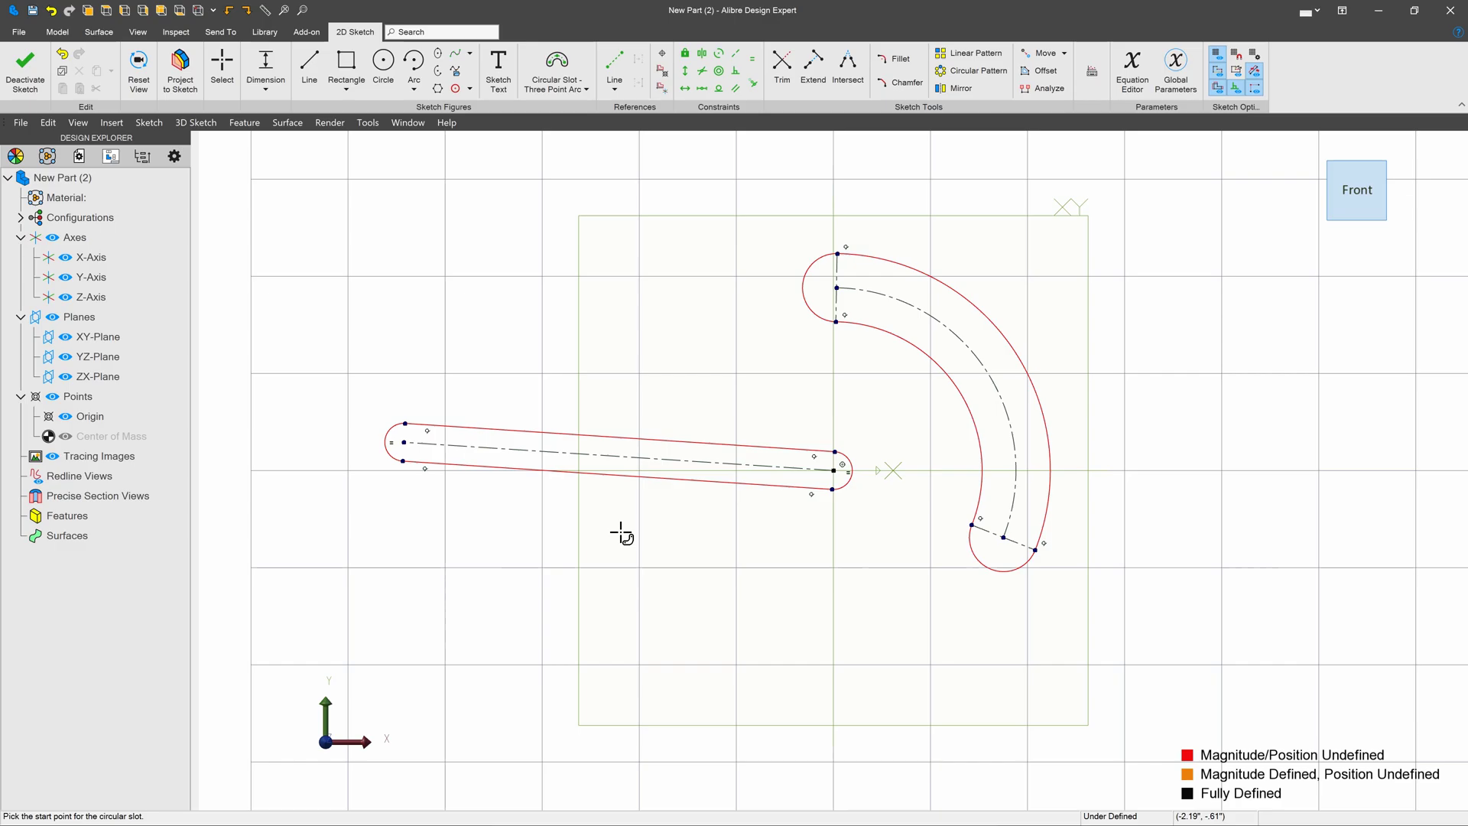
pyautogui.click(620, 532)
pyautogui.click(958, 689)
pyautogui.click(869, 690)
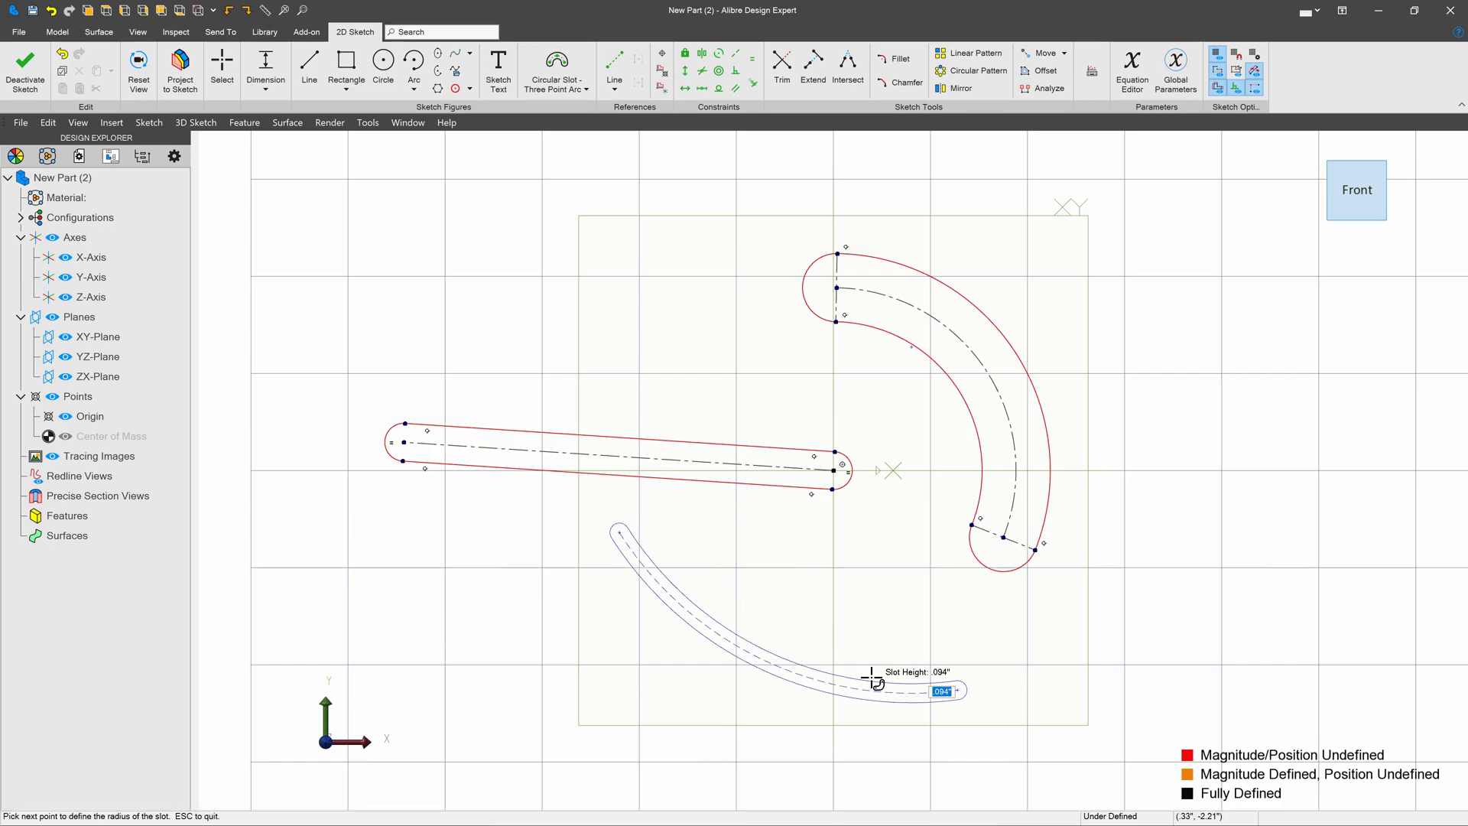
pyautogui.click(877, 665)
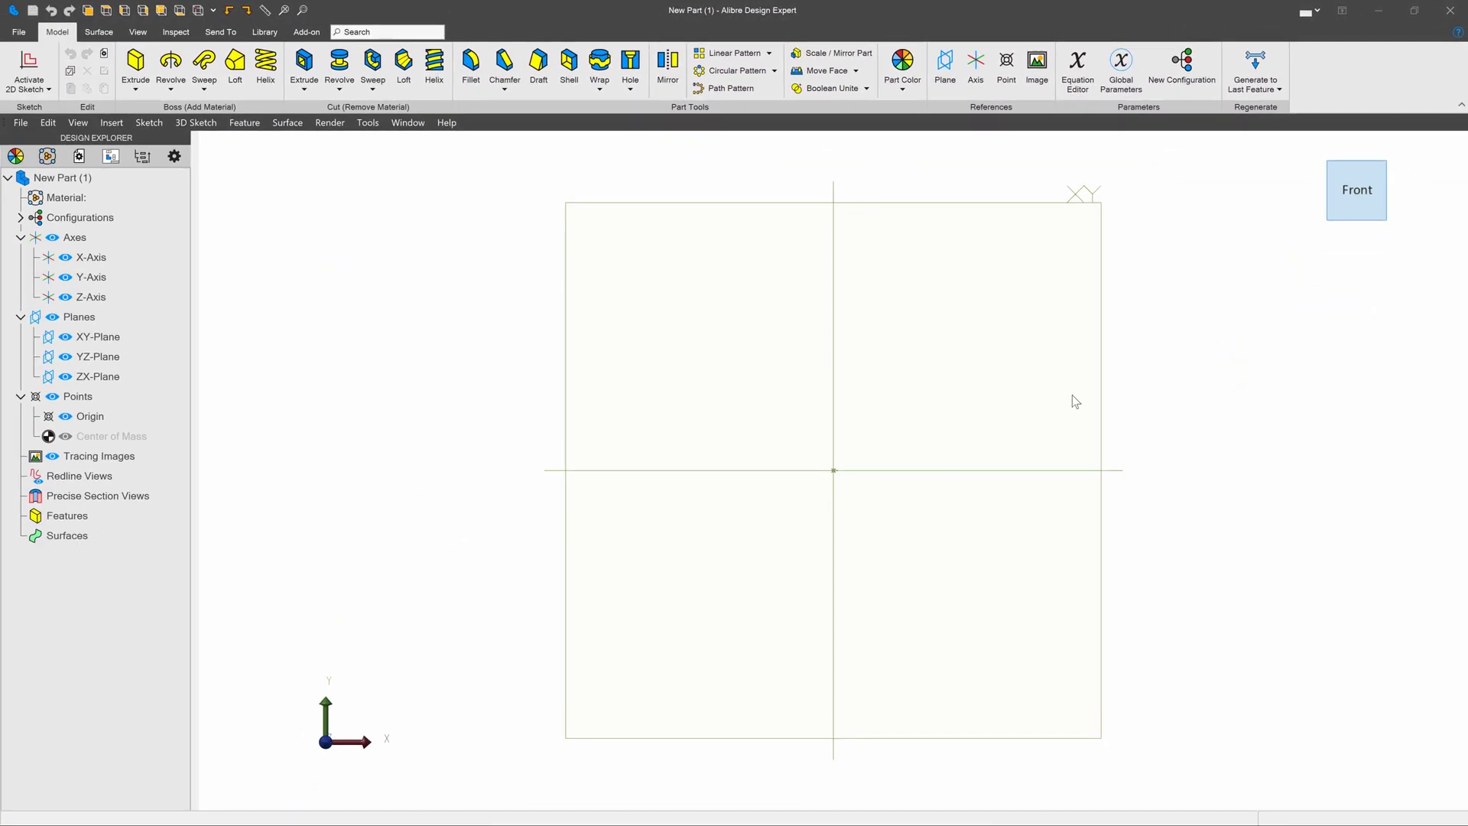
# Choose Dark Mode from the Color Palette menu at the top right
pyautogui.click(1309, 11)
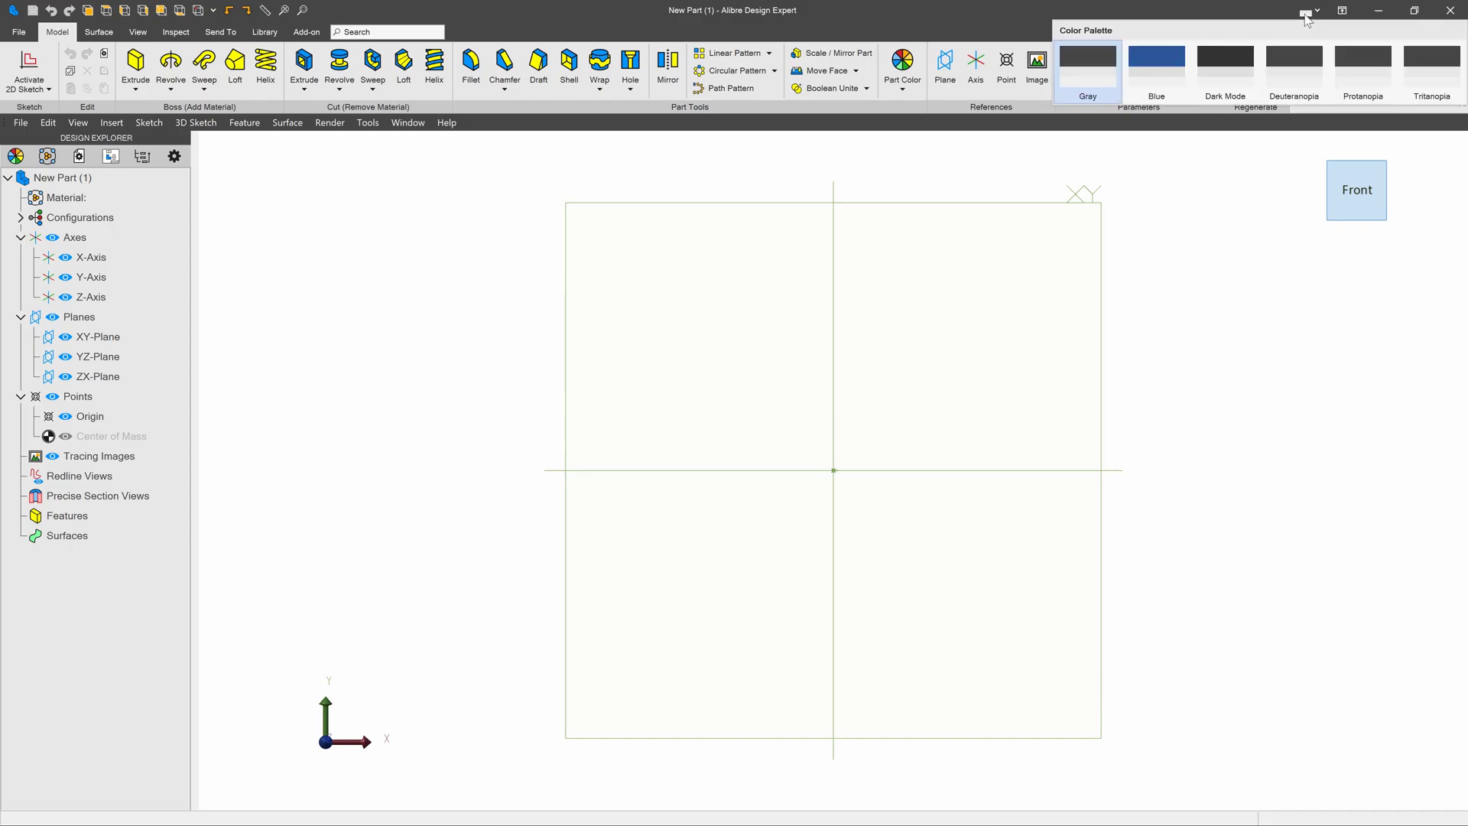
pyautogui.click(1236, 65)
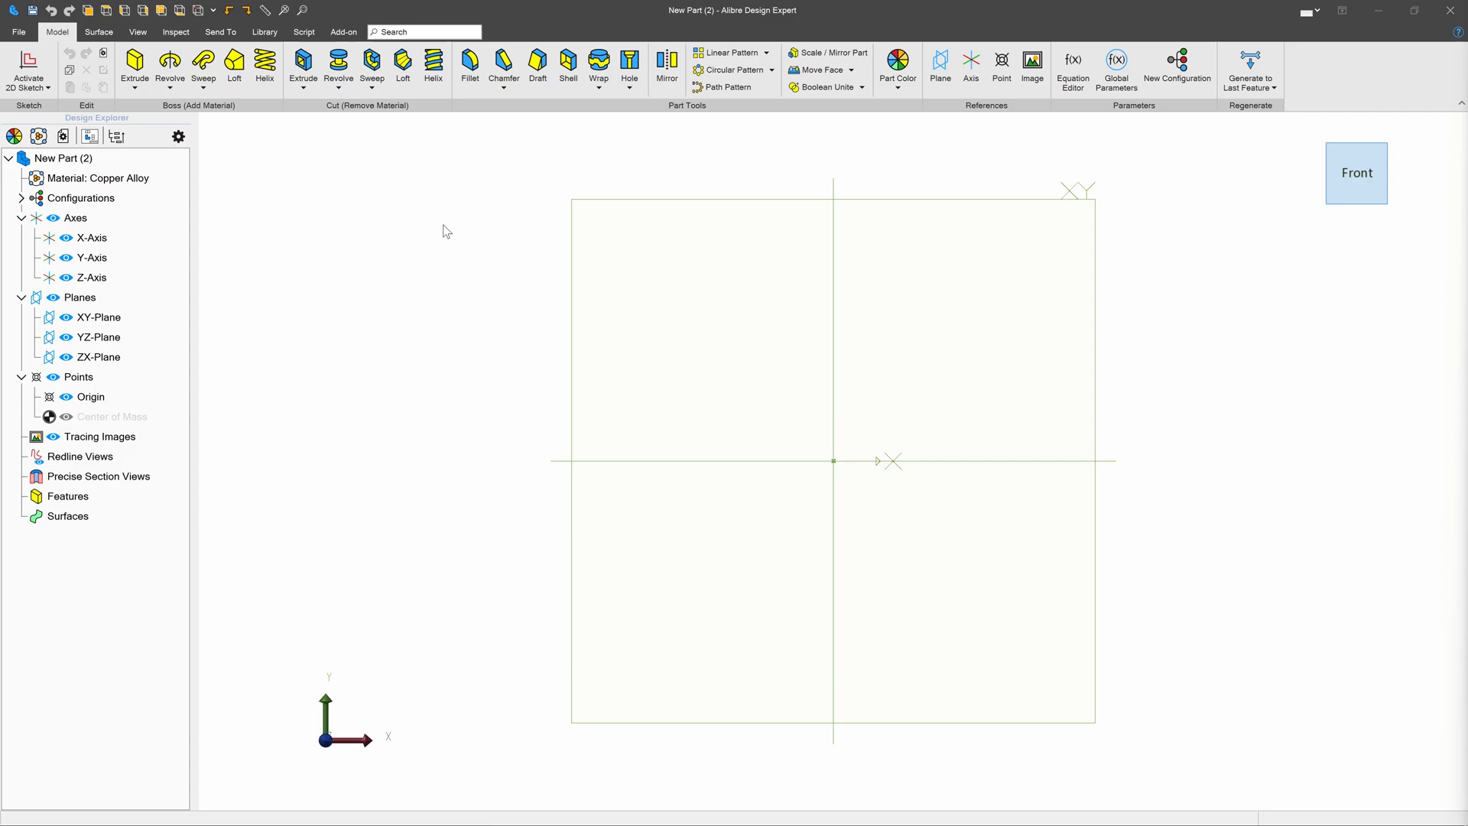
# In the material library, add Iron - Ductile from the Iron folder to favorites, then close the library
pyautogui.rightClick(65, 182)
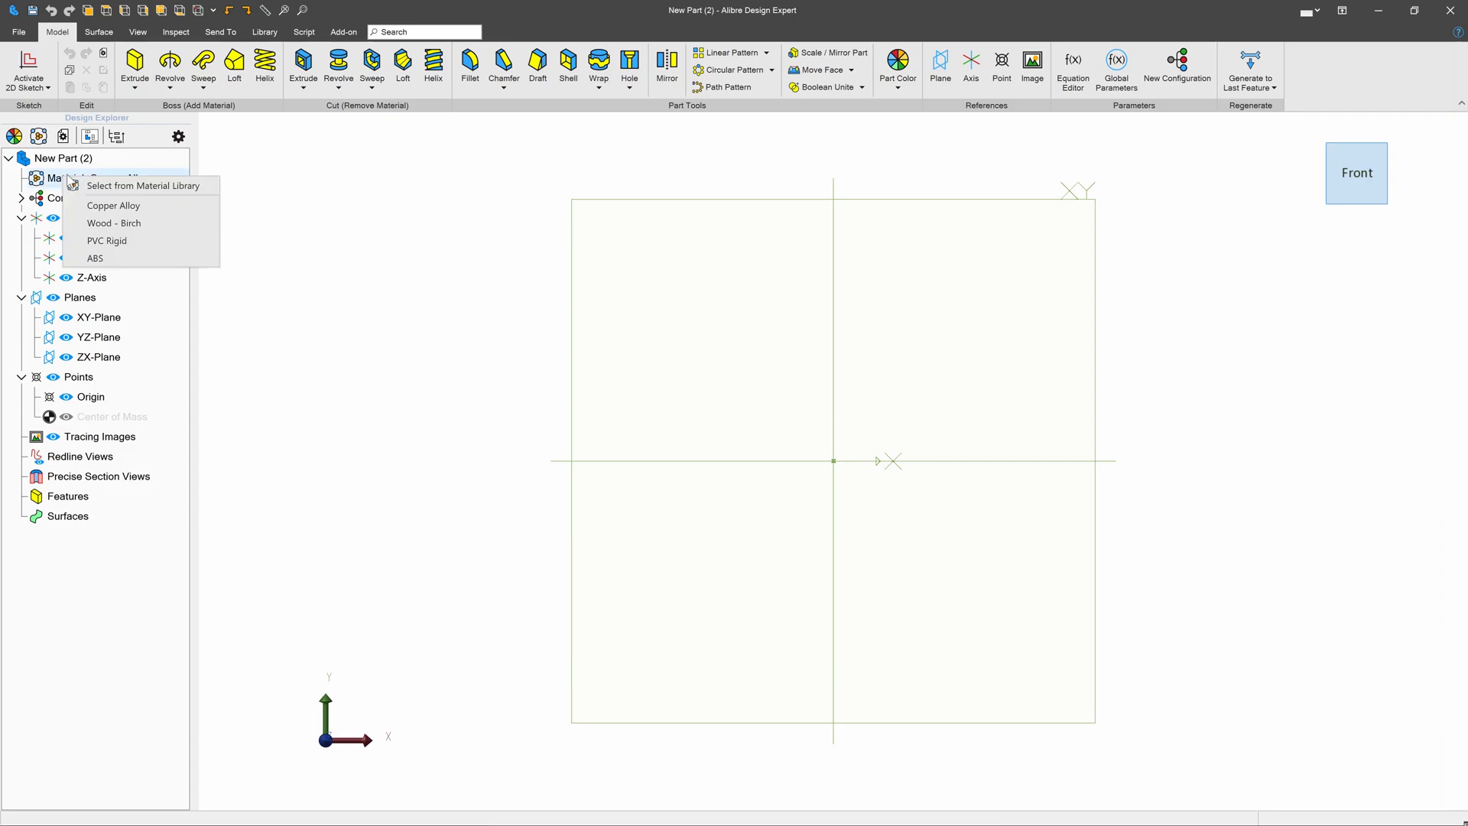
pyautogui.click(130, 186)
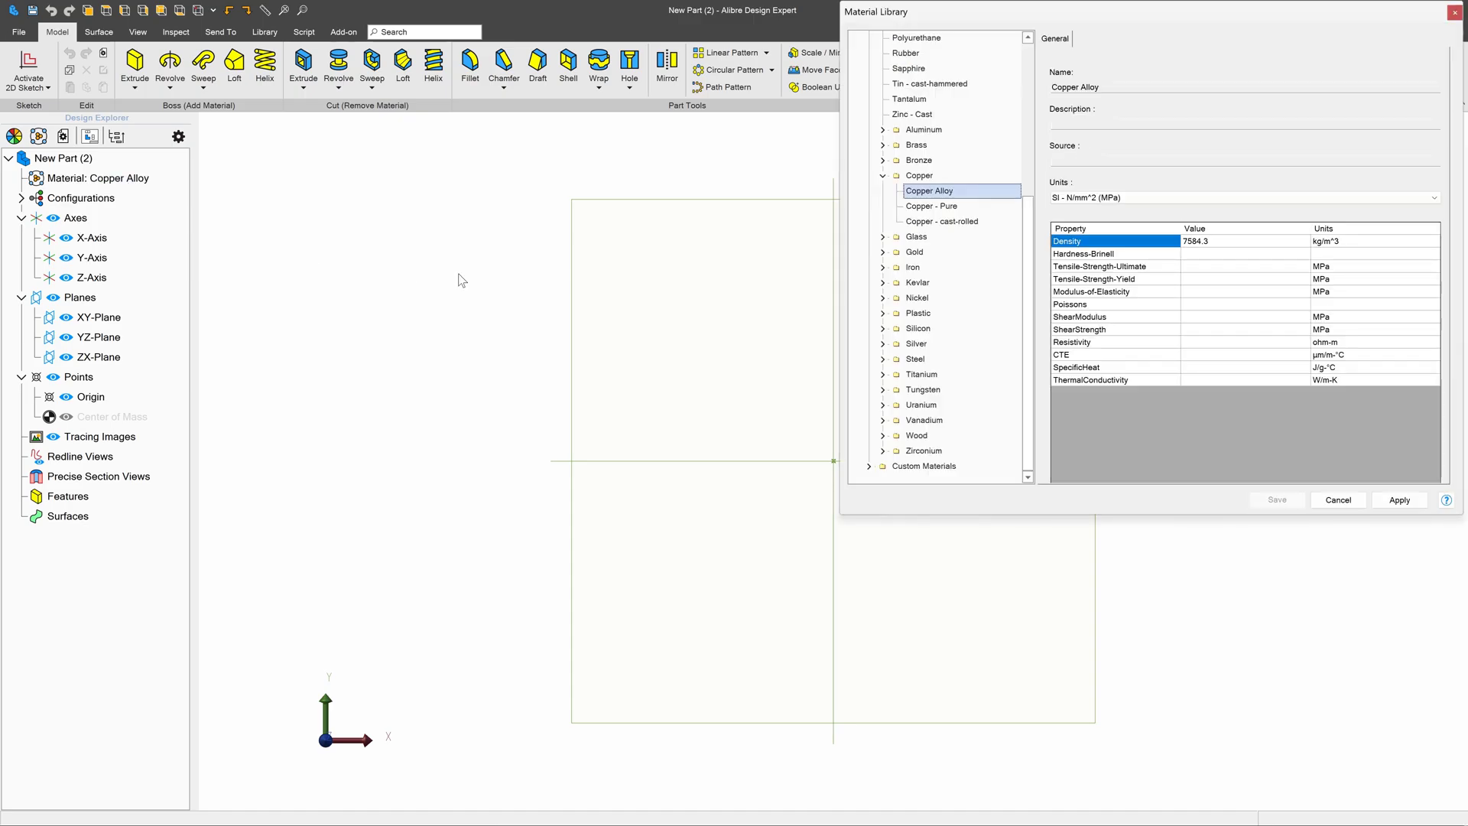
pyautogui.doubleClick(913, 271)
pyautogui.click(931, 297)
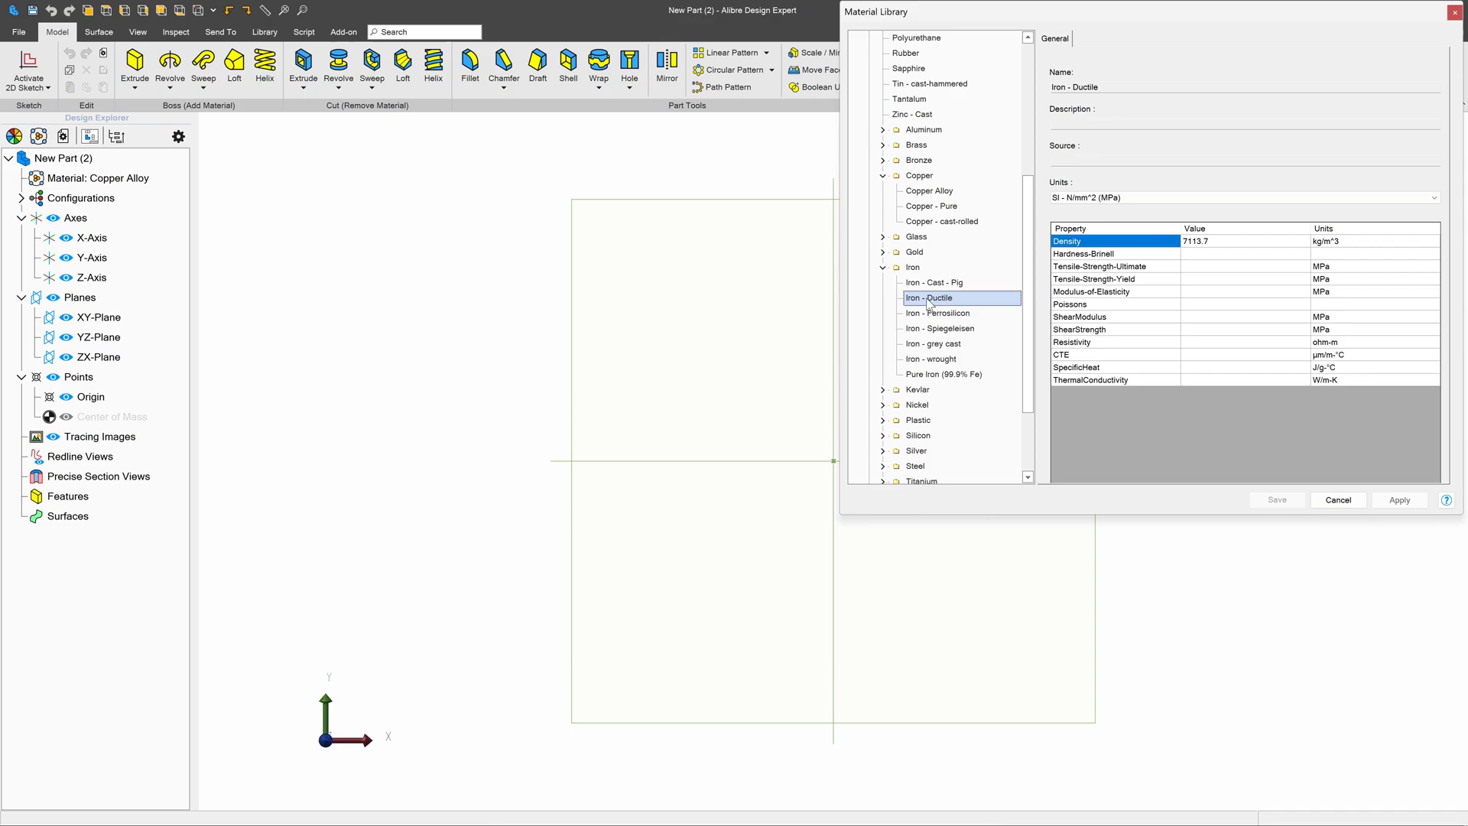
pyautogui.rightClick(931, 299)
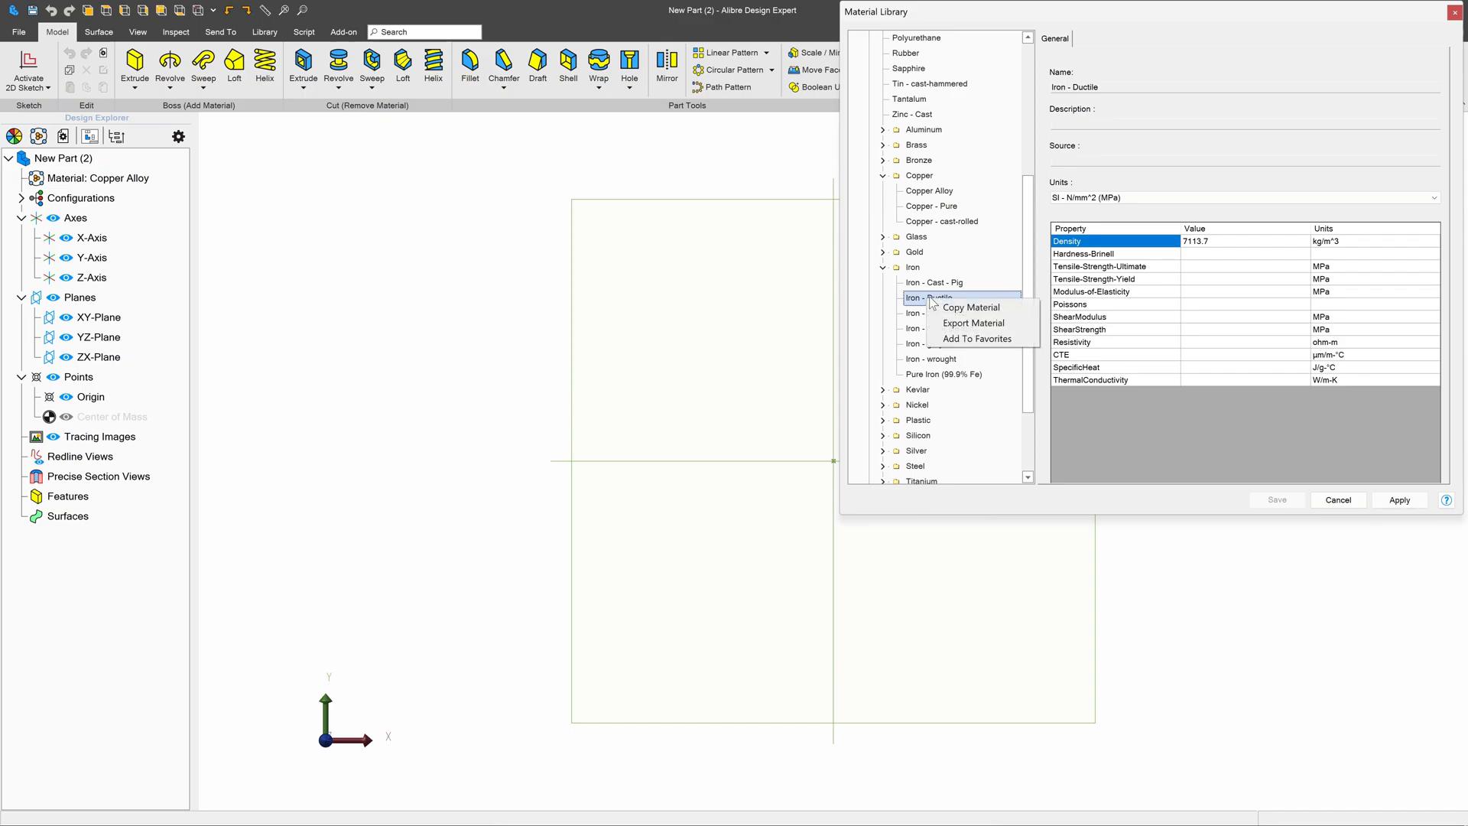
pyautogui.click(976, 338)
pyautogui.click(1277, 499)
pyautogui.click(1419, 500)
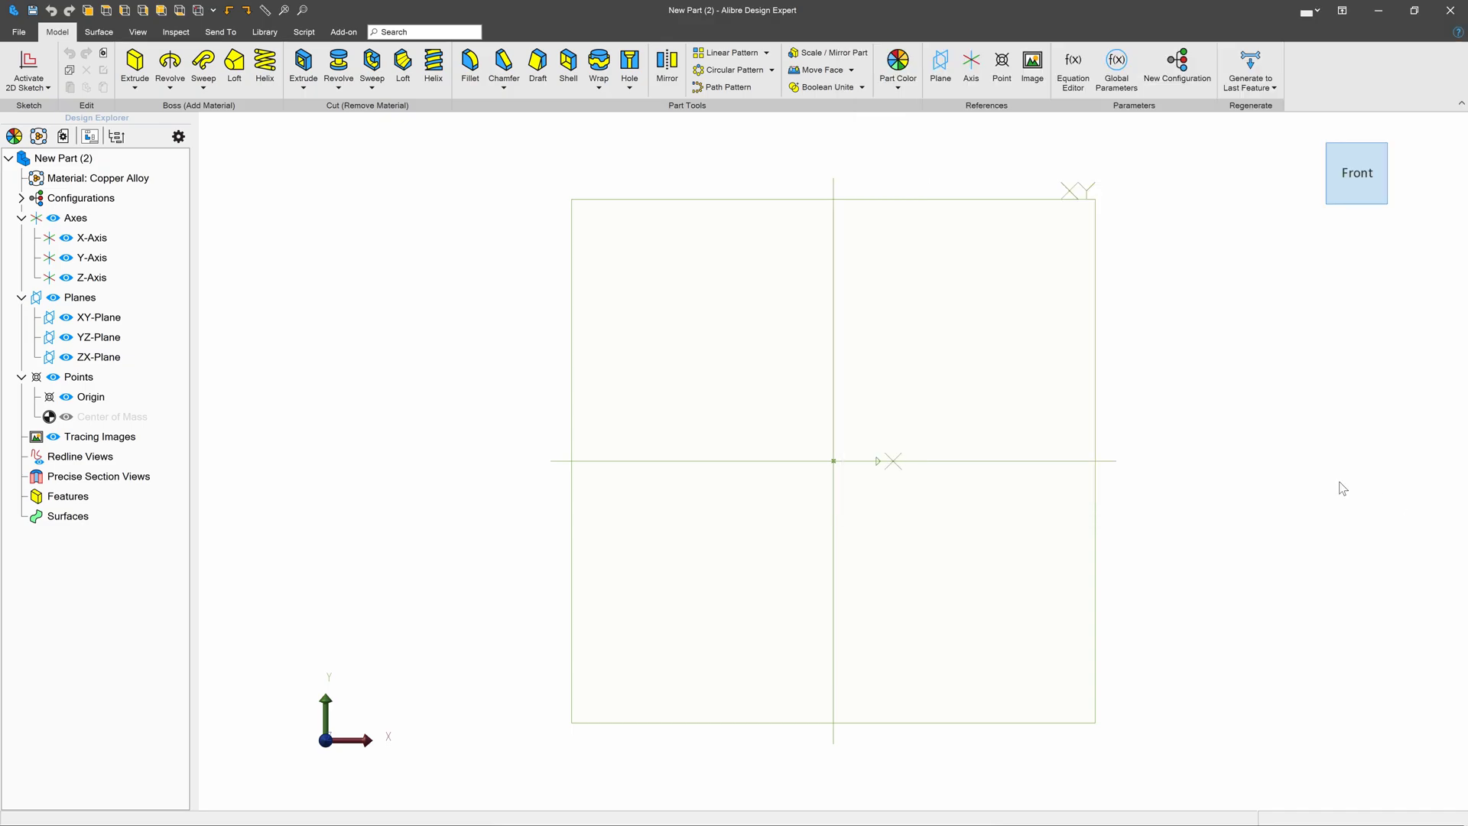
# Show the new part's Material favorites menu, which now lists Iron - Ductile
pyautogui.rightClick(91, 181)
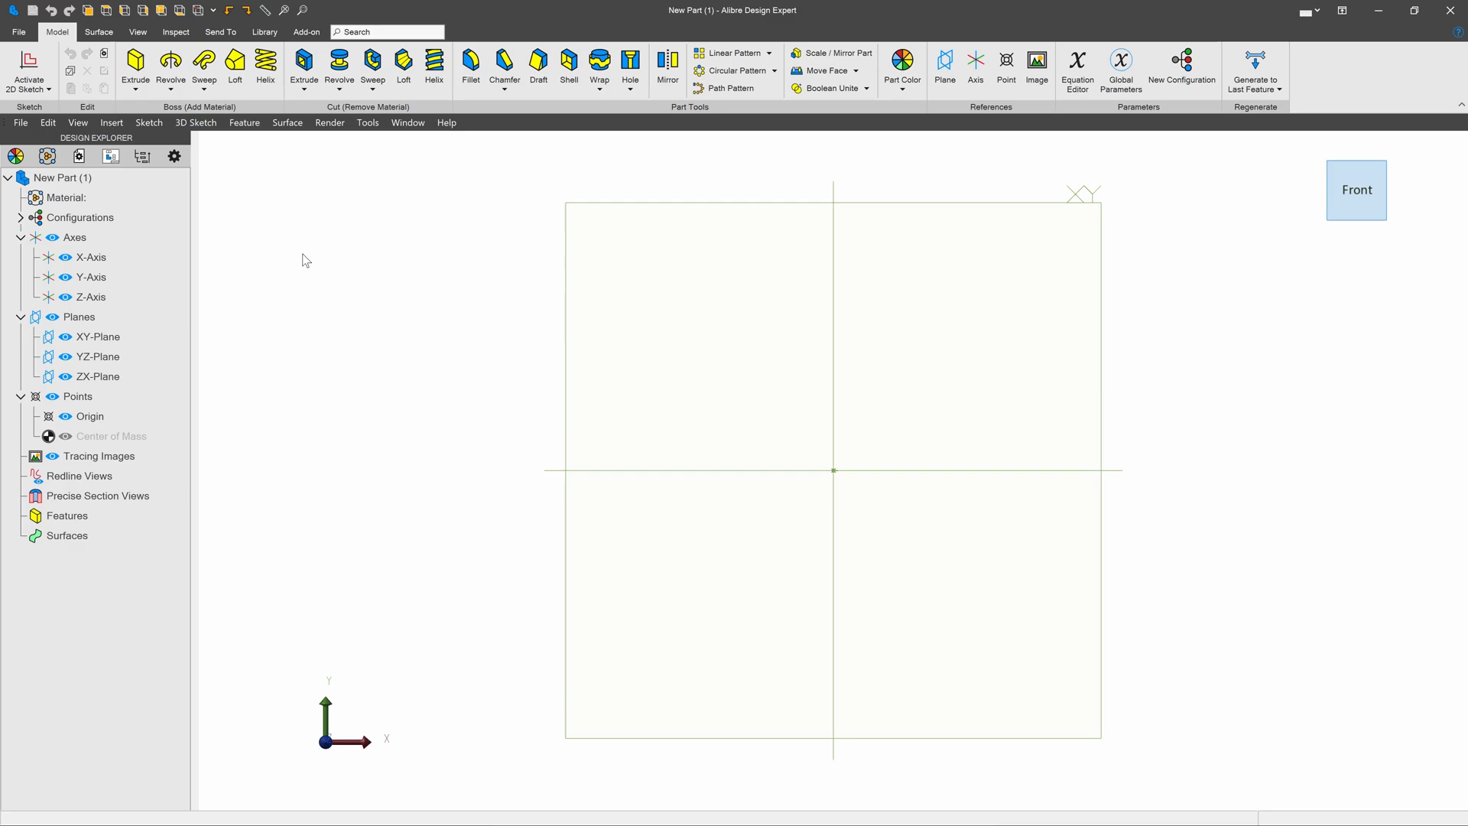
pyautogui.click(70, 201)
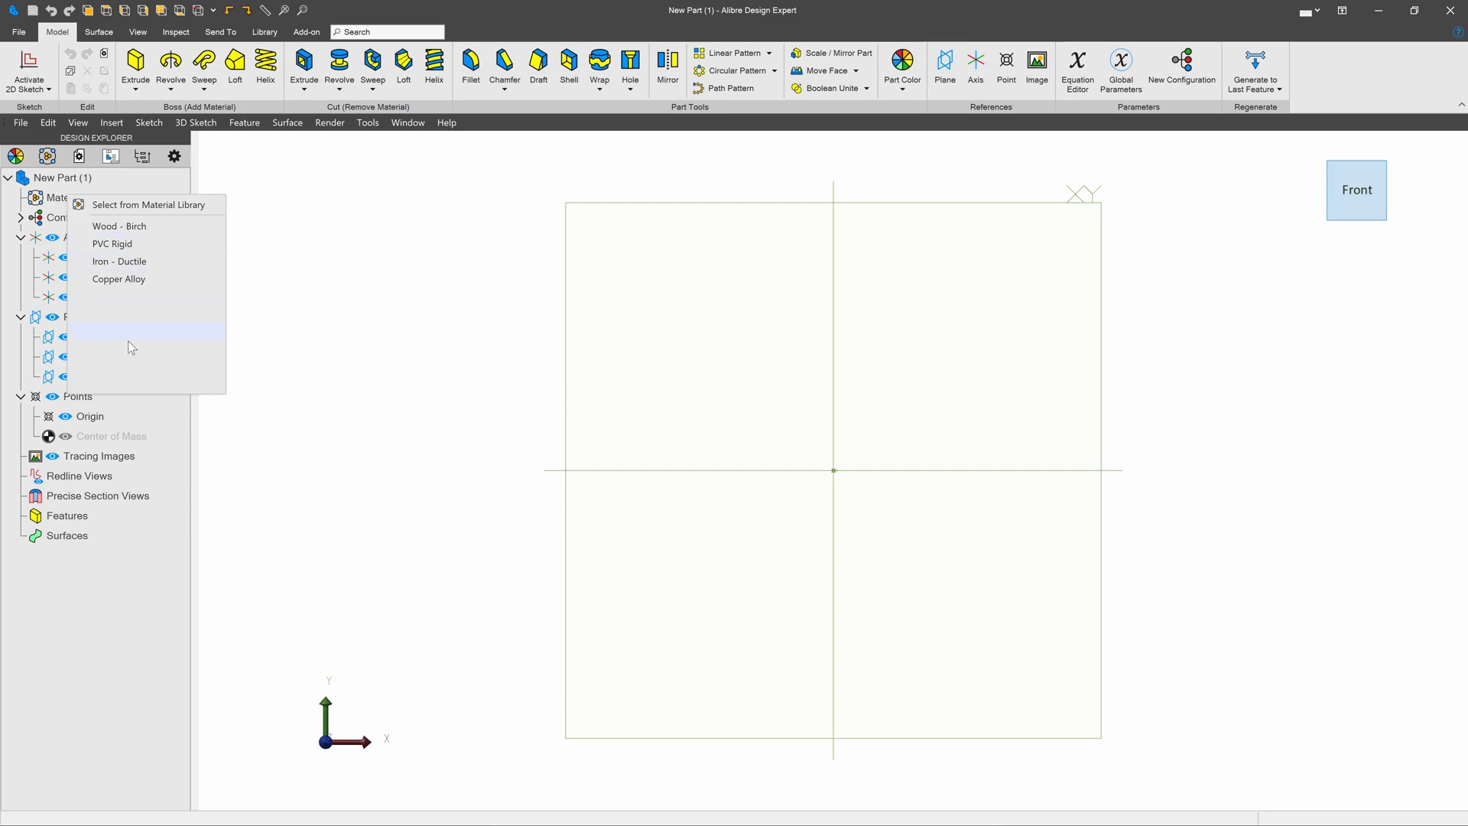
# Select Uranium from the Alibre Library as the part's material and add it to favorites
pyautogui.click(109, 207)
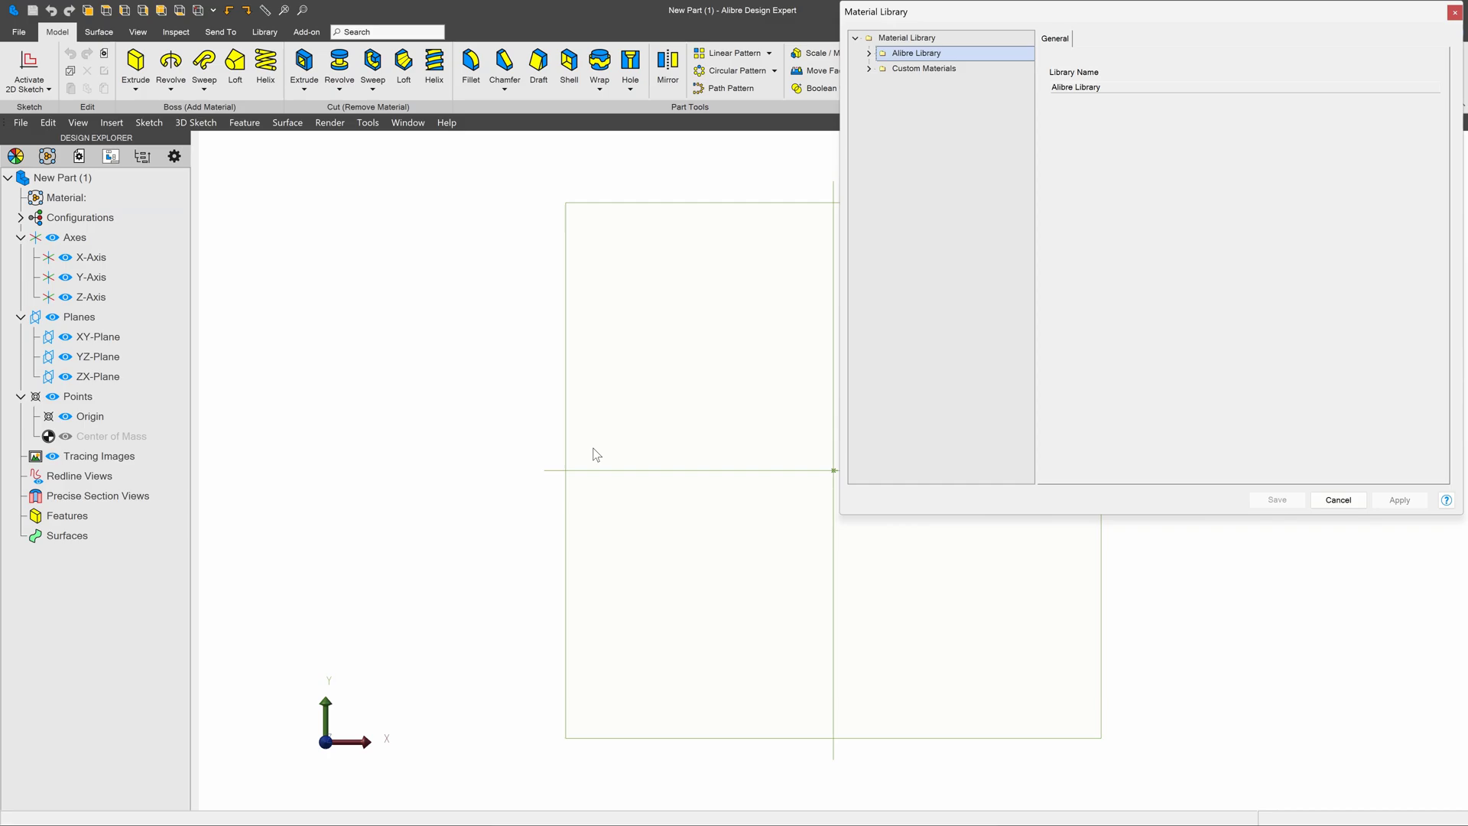
pyautogui.click(868, 53)
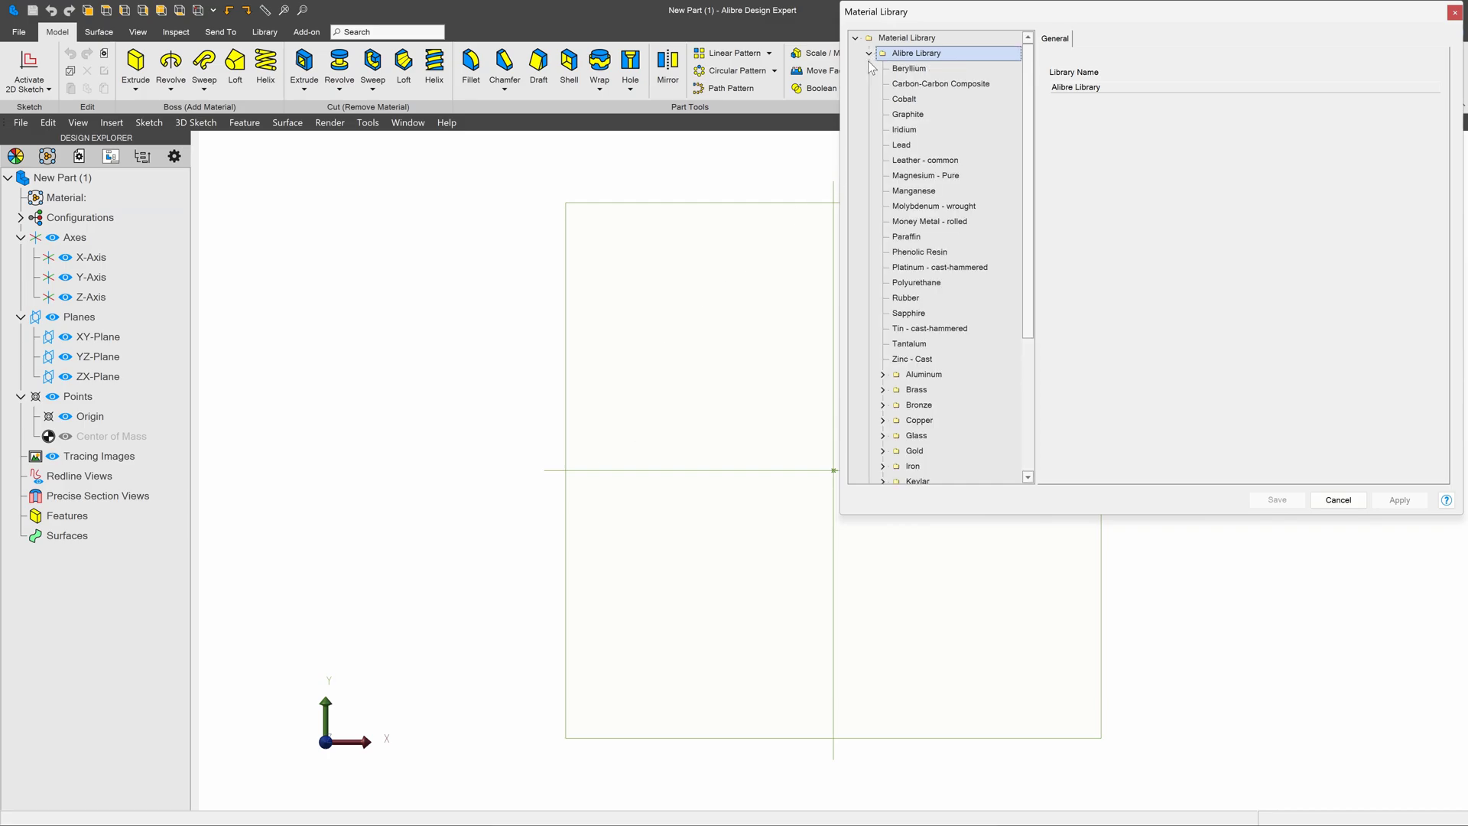
pyautogui.scroll(-5, 907, 144)
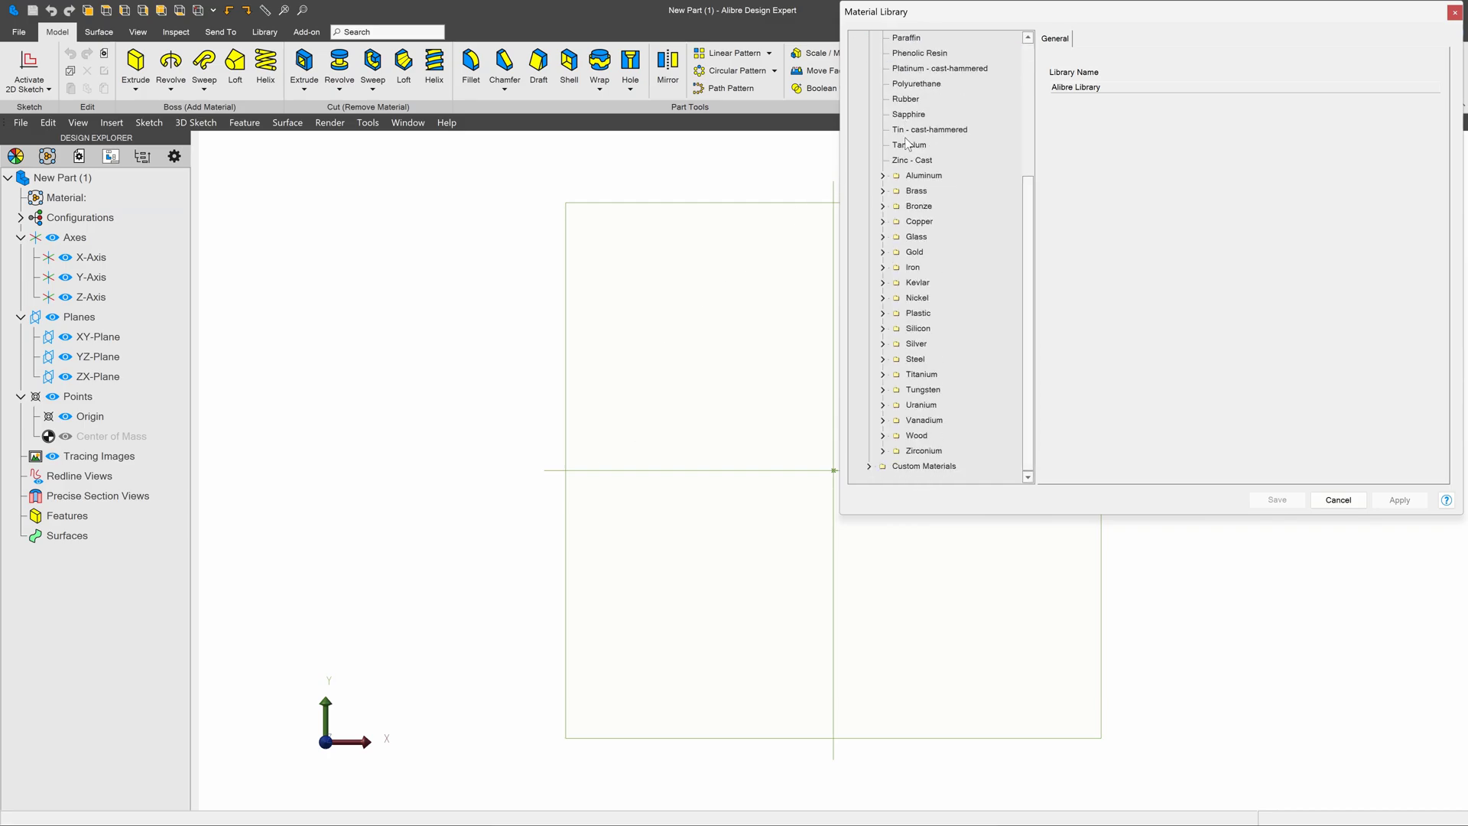
pyautogui.doubleClick(893, 407)
pyautogui.click(921, 419)
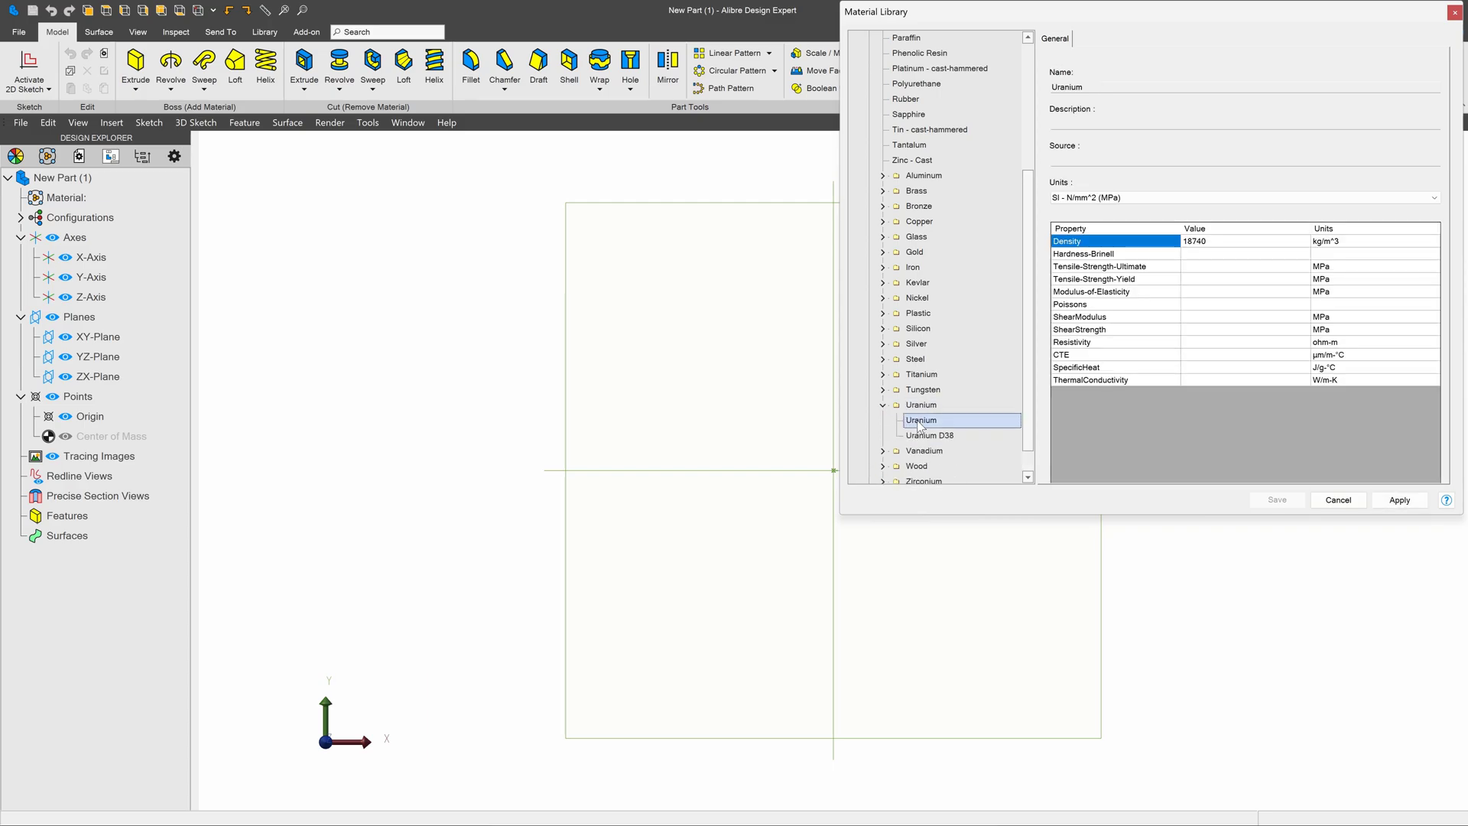
pyautogui.rightClick(952, 389)
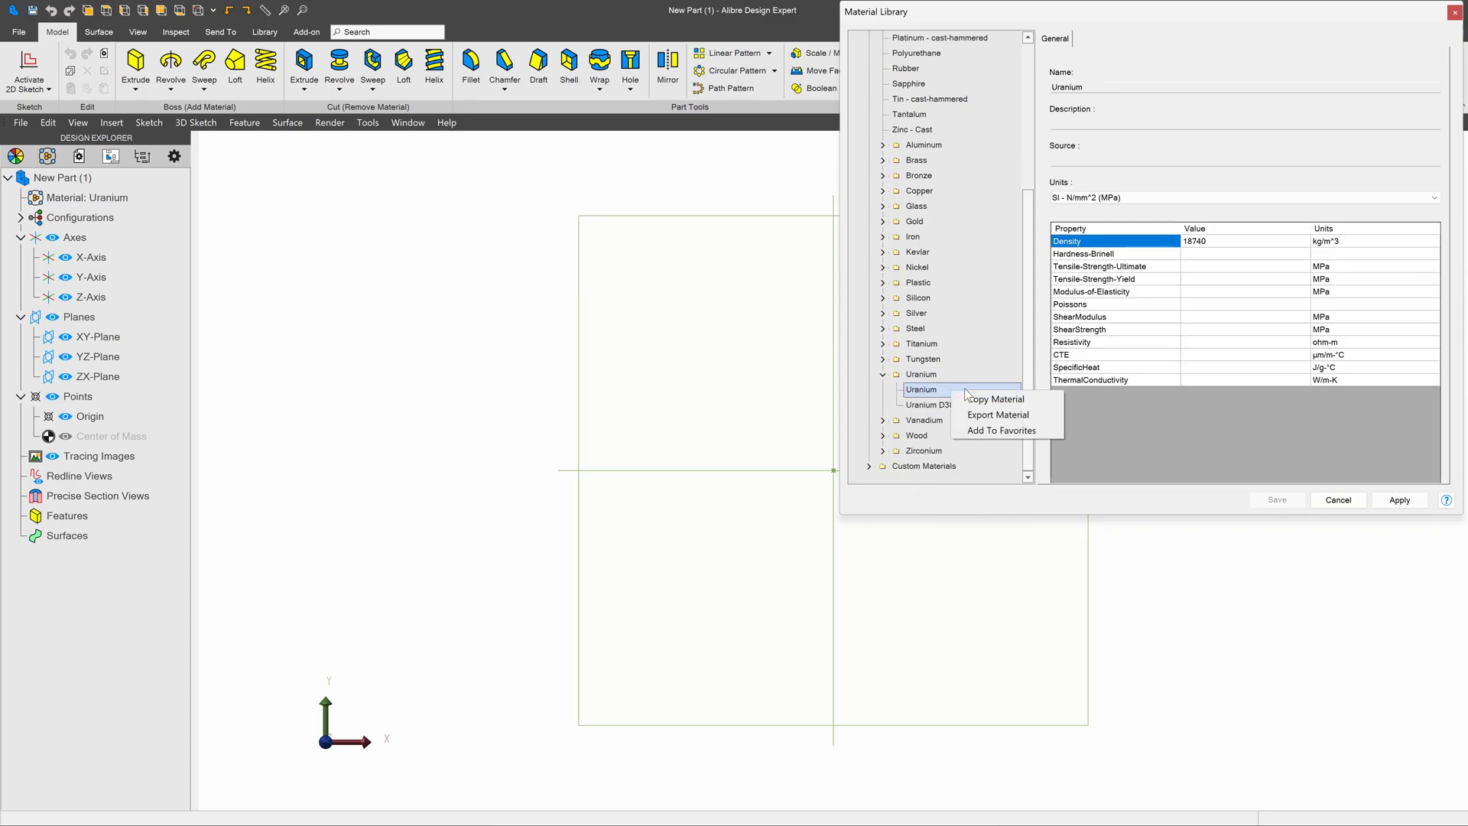
pyautogui.click(974, 428)
# Apply Uranium, then open the Material favorites menu to see Uranium listed first
pyautogui.click(1412, 502)
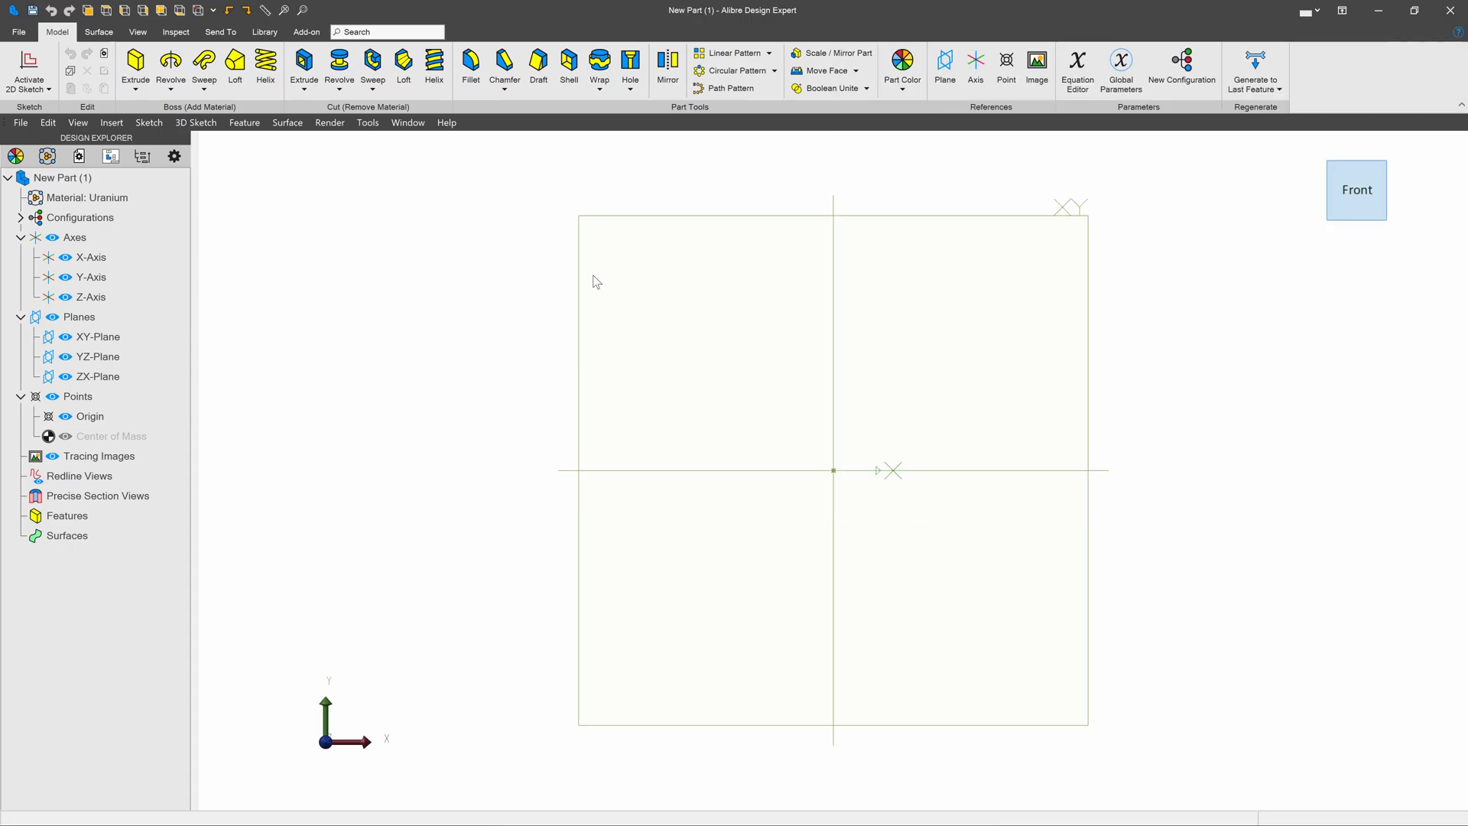
pyautogui.rightClick(125, 198)
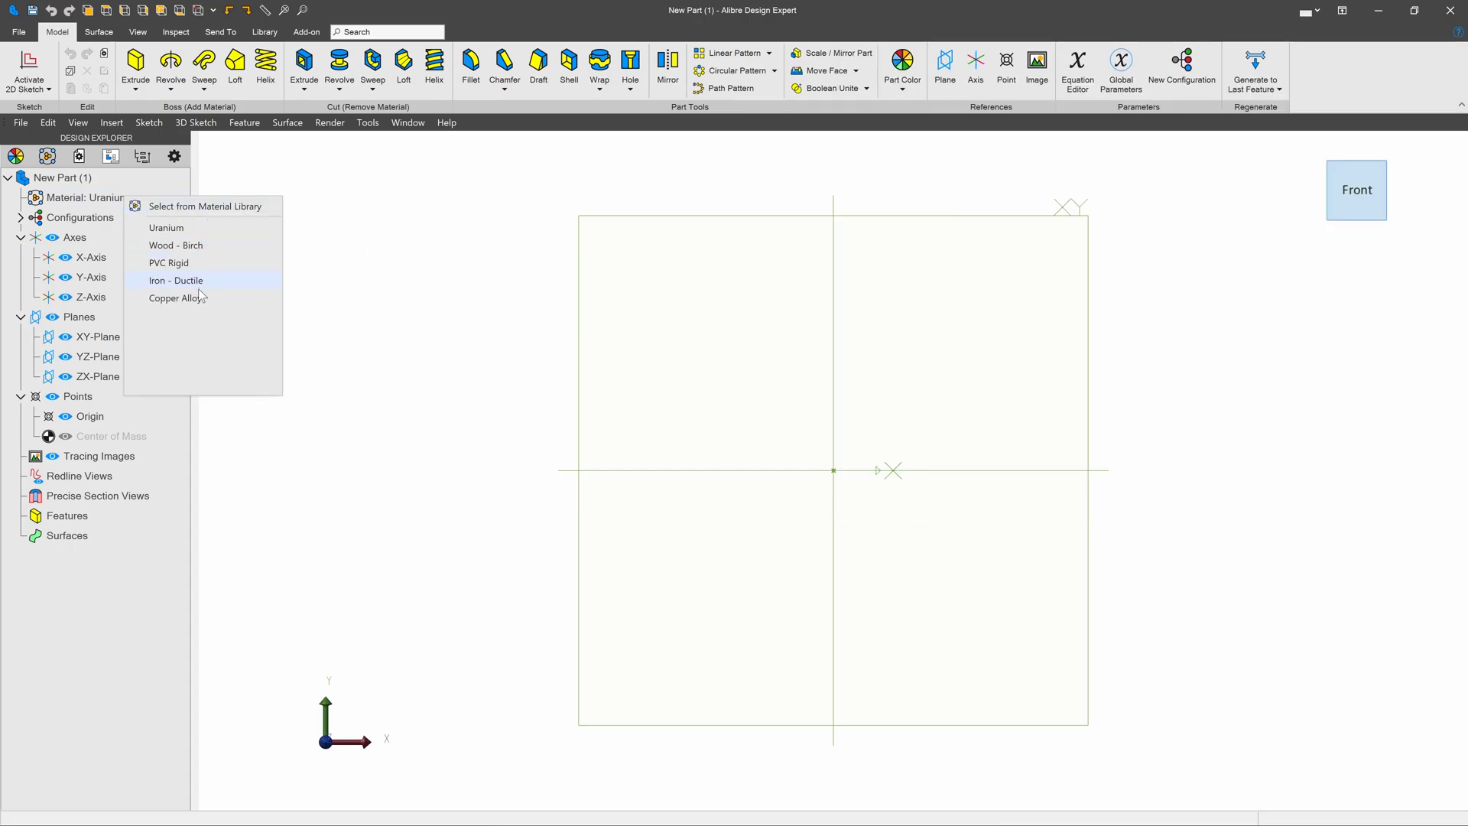